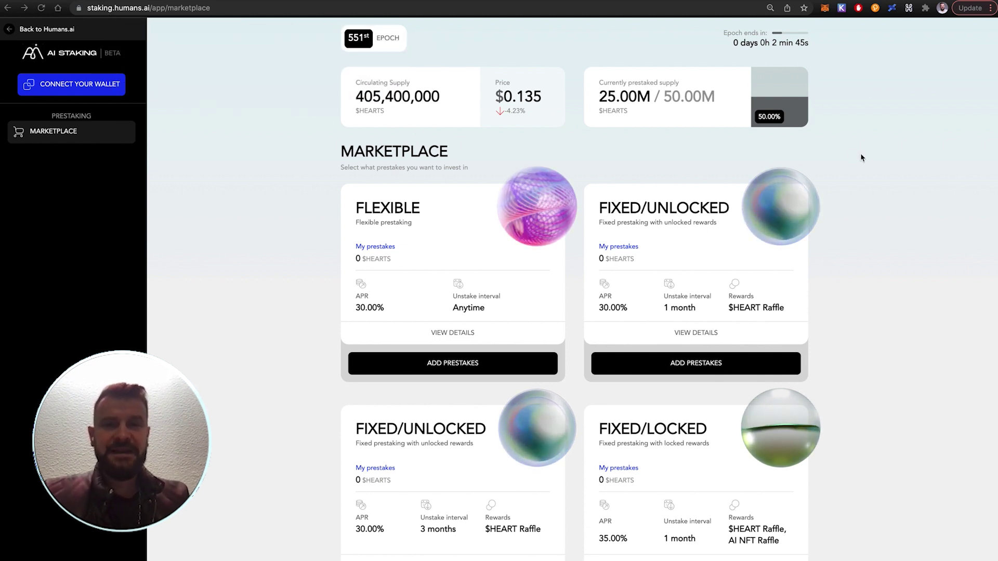
# Scroll through the Marketplace prestake program cards and back up to the top
pyautogui.scroll(-1, 874, 160)
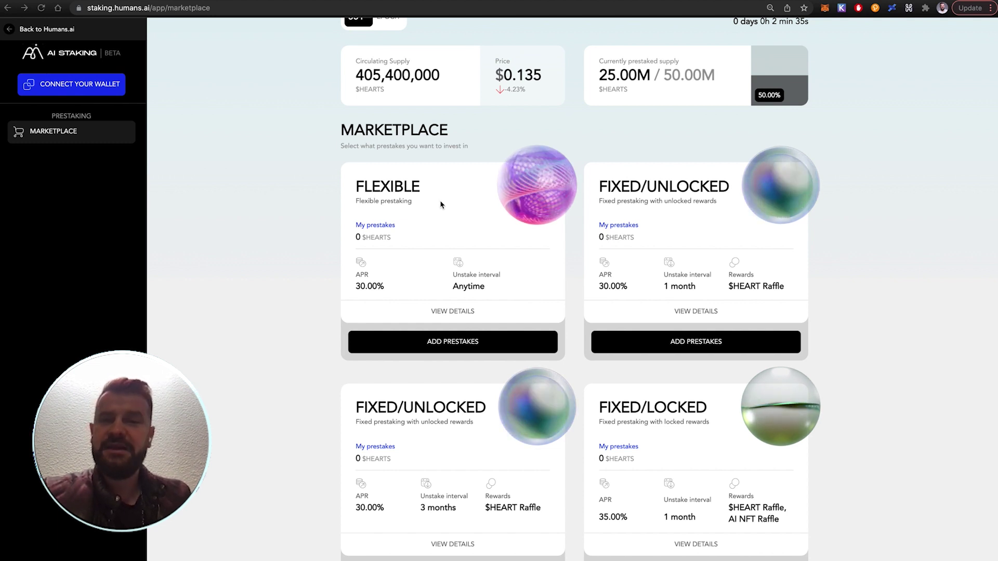
pyautogui.scroll(-2, 494, 204)
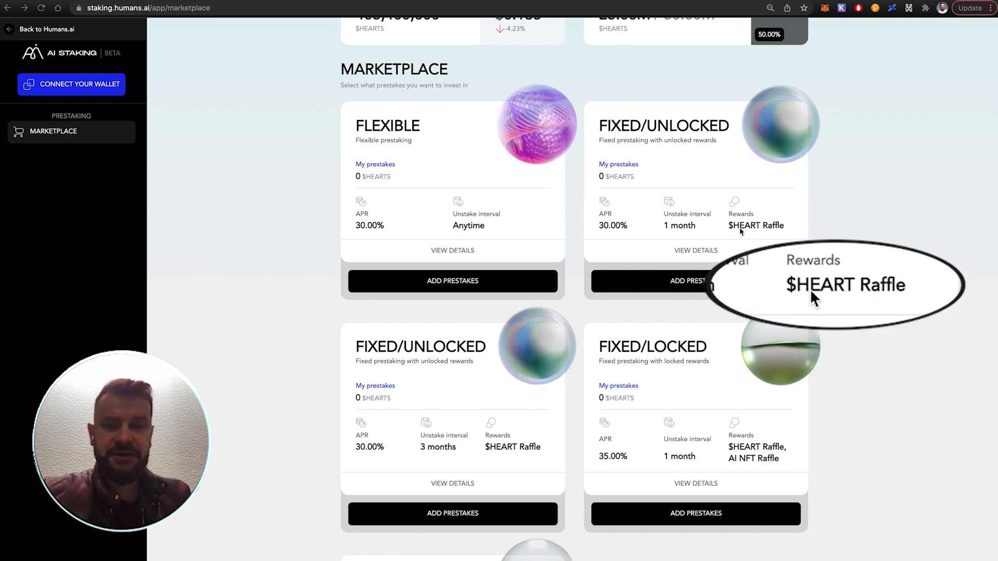
pyautogui.scroll(-3, 736, 260)
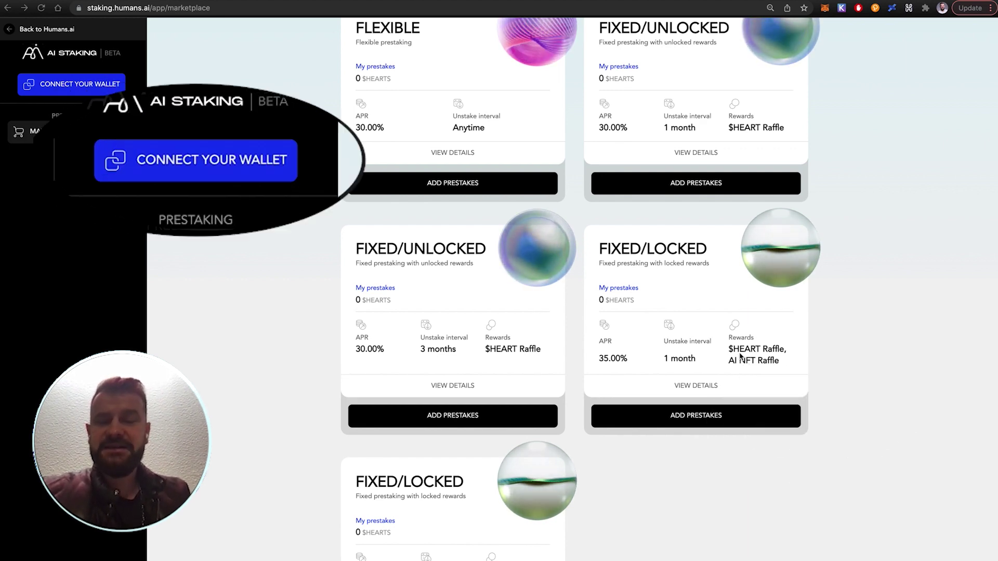
pyautogui.scroll(3, 743, 360)
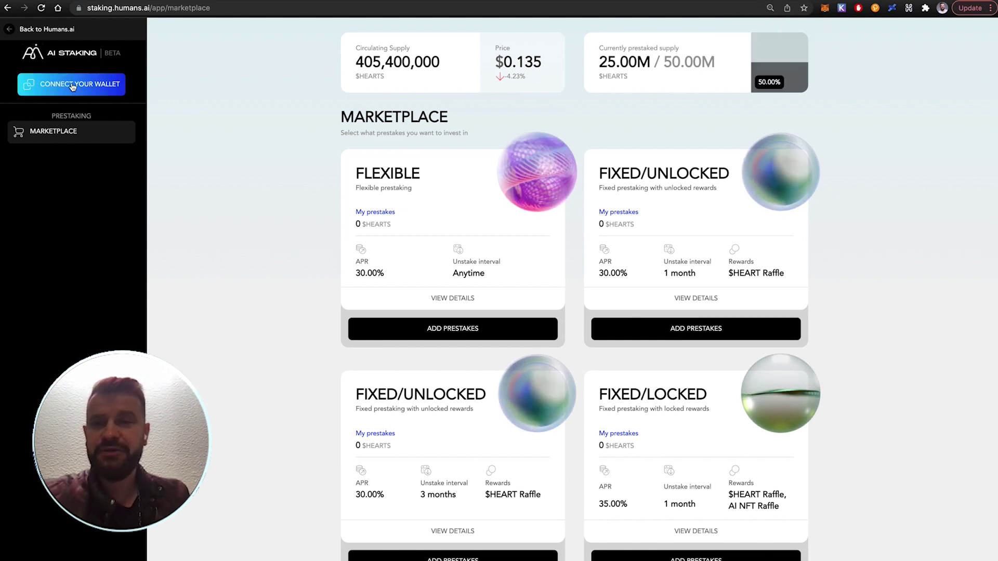
# Connect with Metamask and sign the MetaMask connection request
pyautogui.click(73, 87)
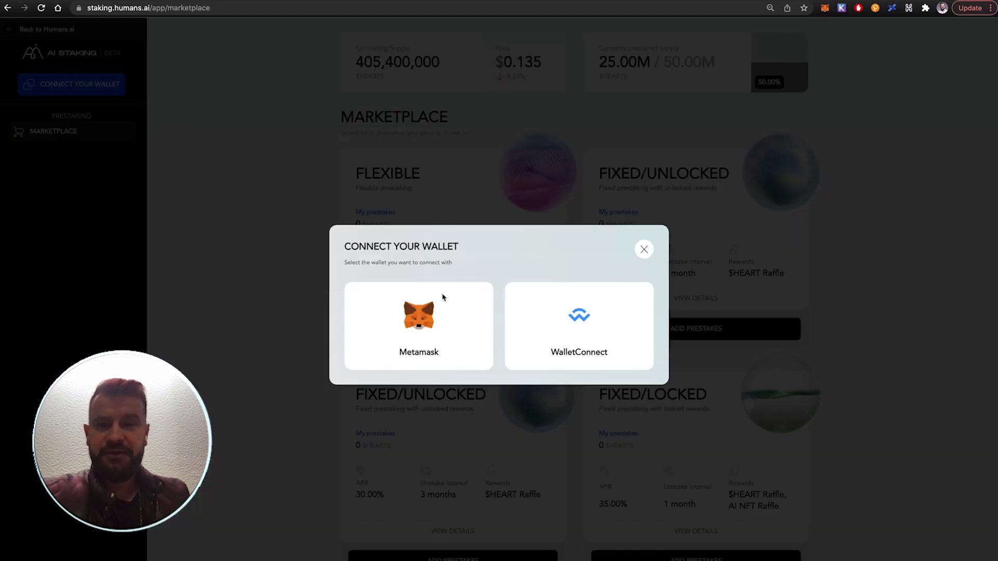
pyautogui.click(443, 318)
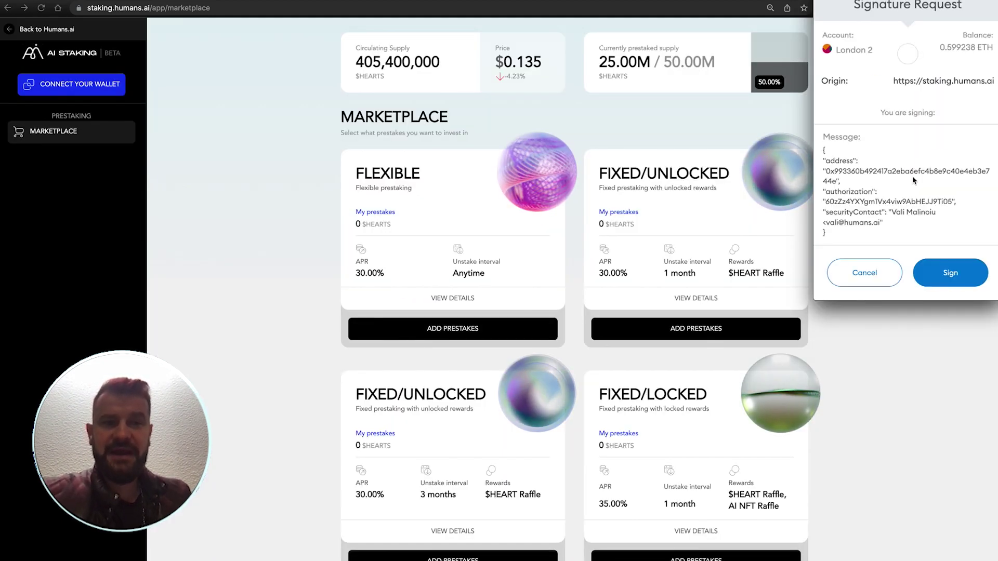
pyautogui.click(944, 271)
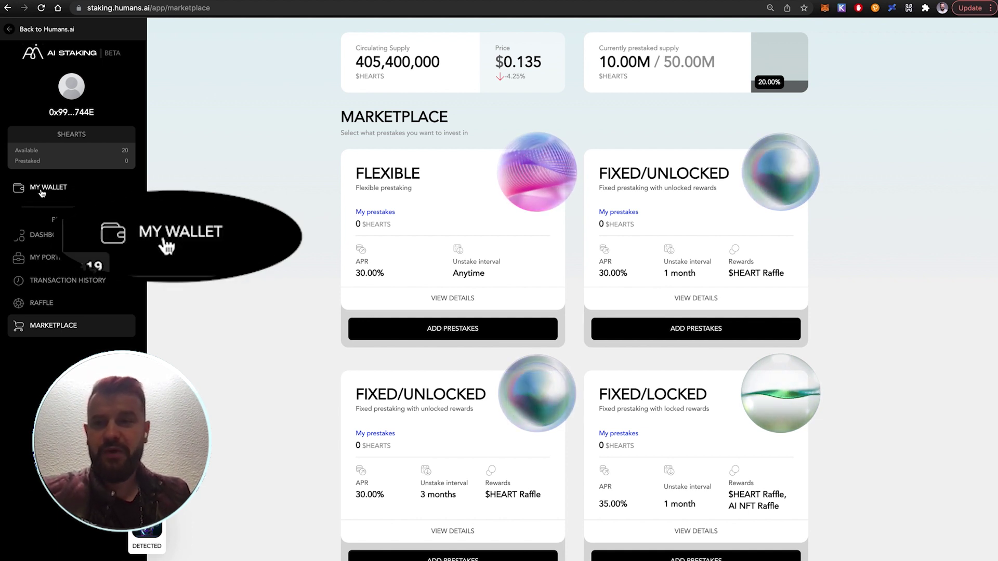
# Submit a 10 HEARTS deposit from the My Wallet page
pyautogui.click(44, 191)
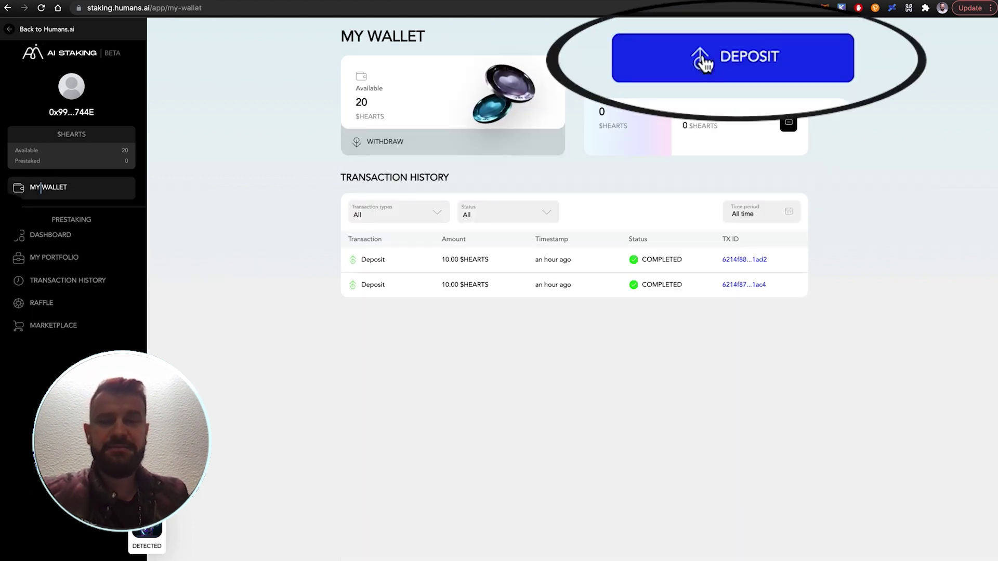
pyautogui.click(737, 37)
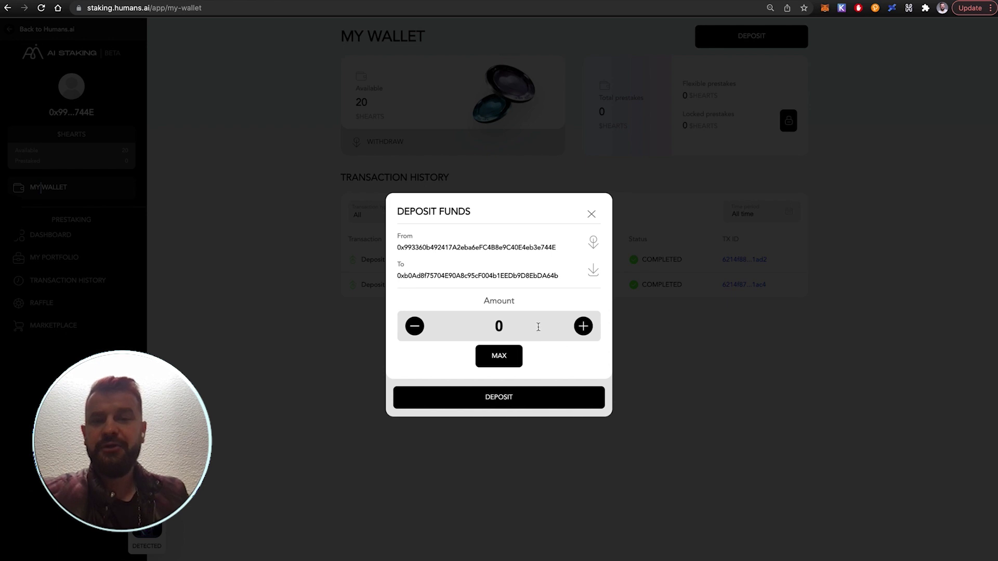
pyautogui.click(475, 325)
pyautogui.write('5')
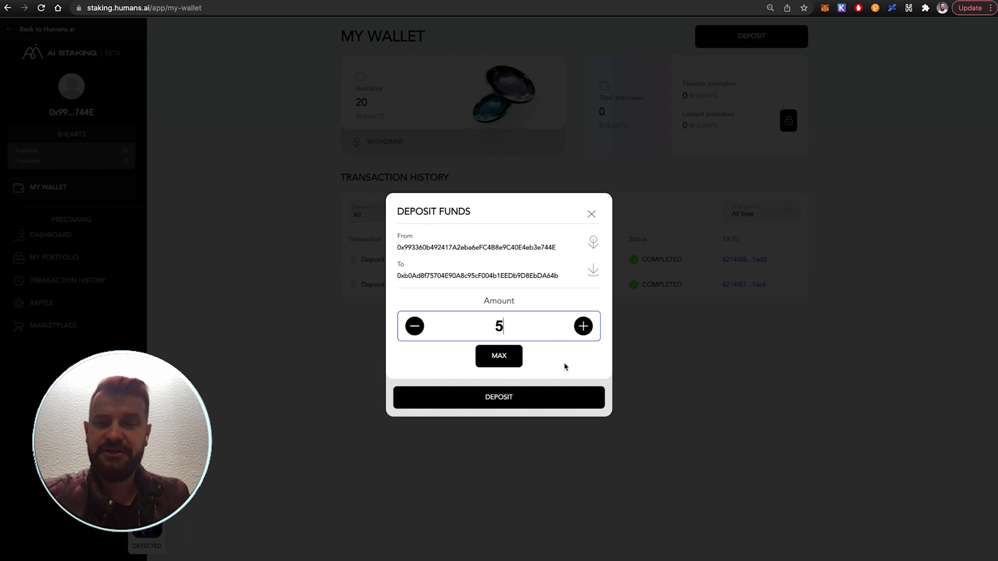
pyautogui.click(502, 358)
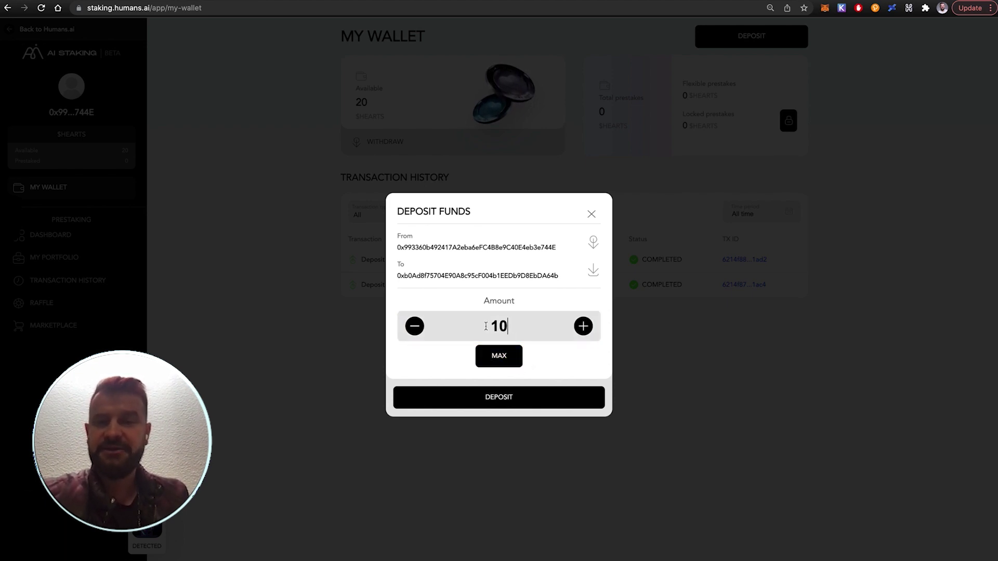
pyautogui.press('Right')
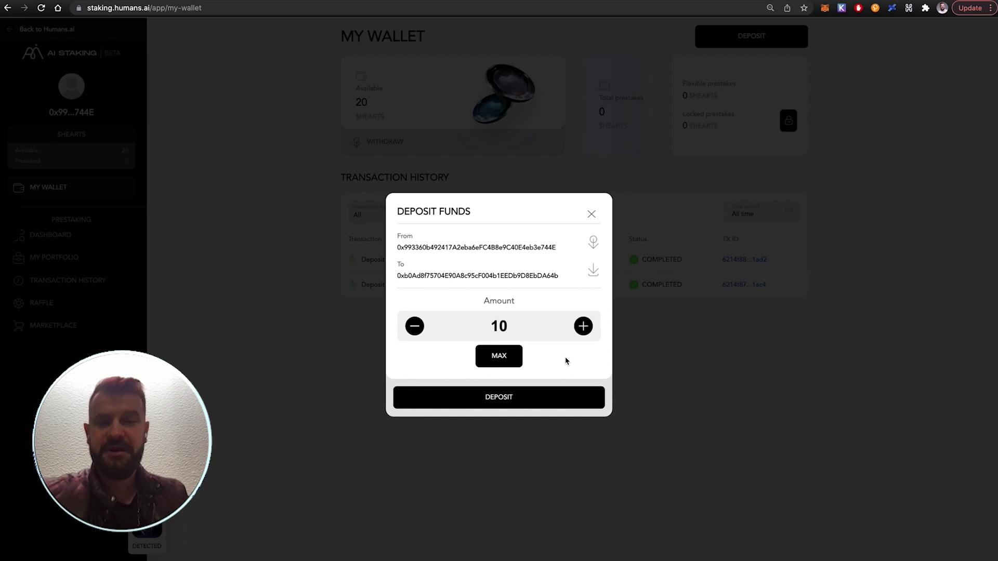
pyautogui.click(522, 402)
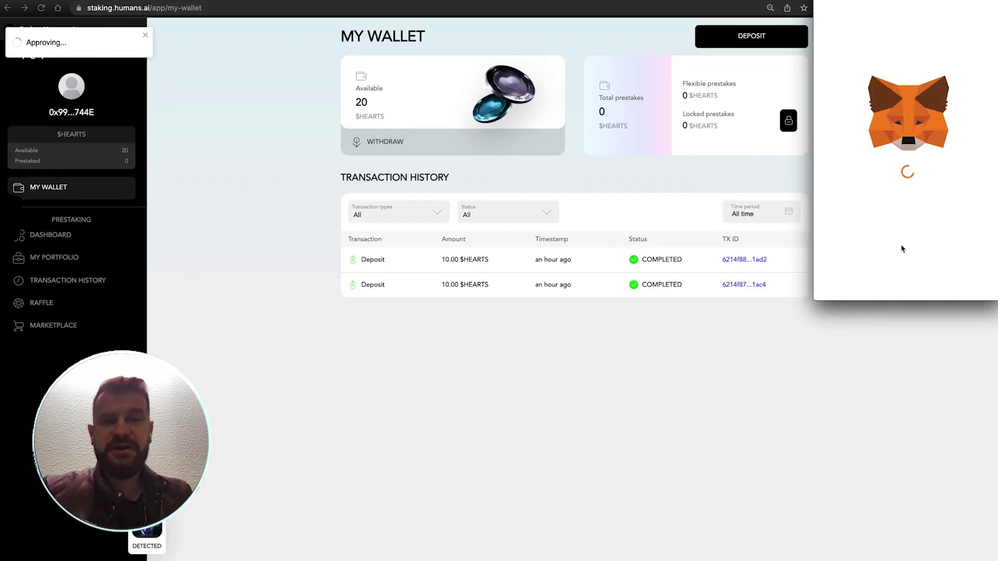
# Approve contract access and confirm the deposit transaction in MetaMask
pyautogui.scroll(-2, 925, 260)
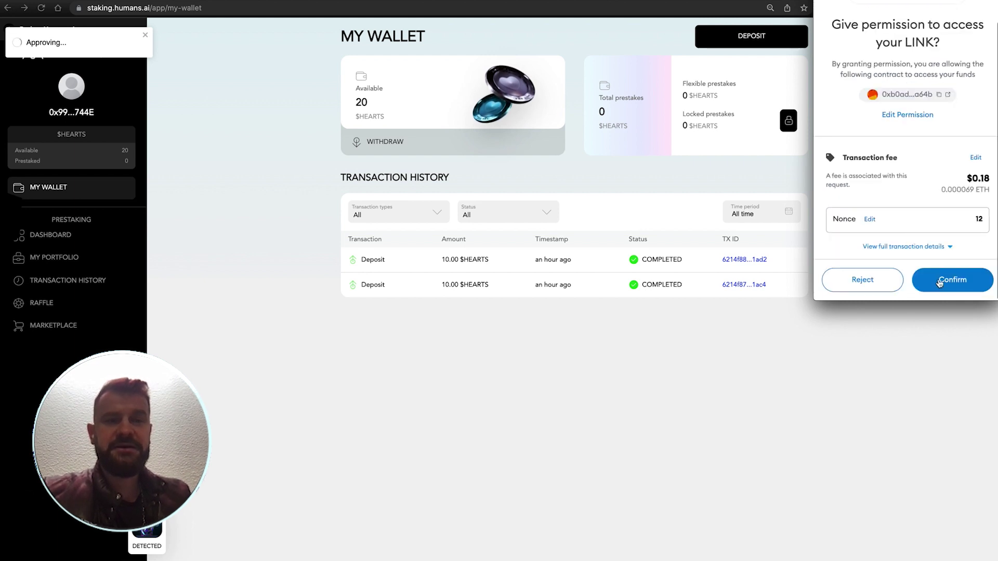
pyautogui.click(953, 287)
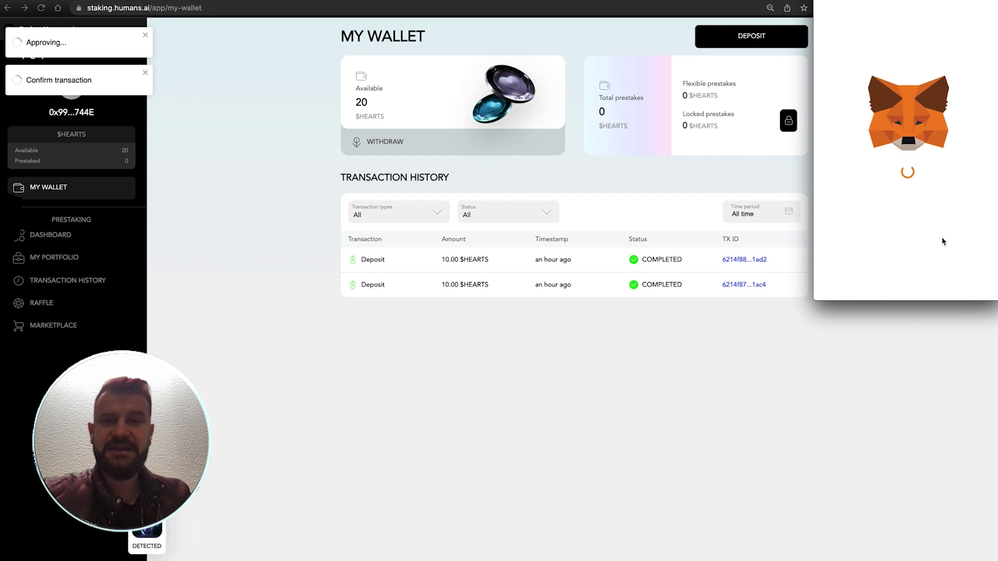
pyautogui.scroll(-3, 942, 240)
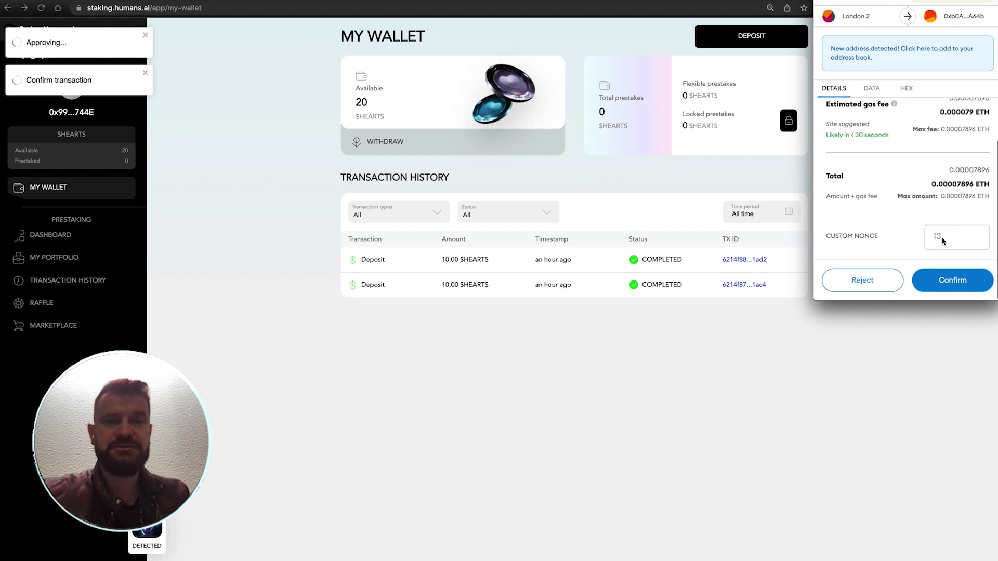
pyautogui.click(948, 279)
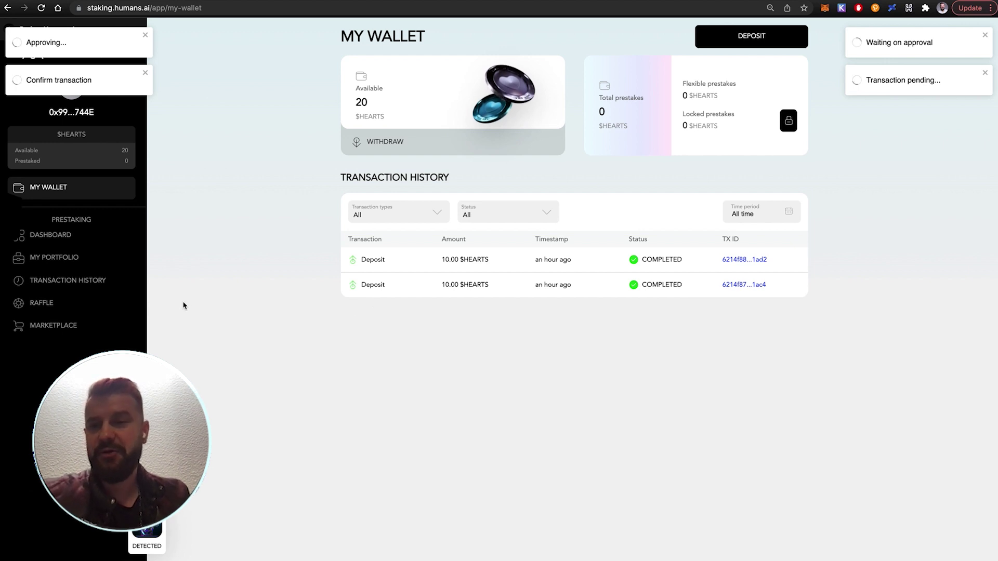
# Return to the Marketplace and dismiss the leftover transaction notifications
pyautogui.click(63, 327)
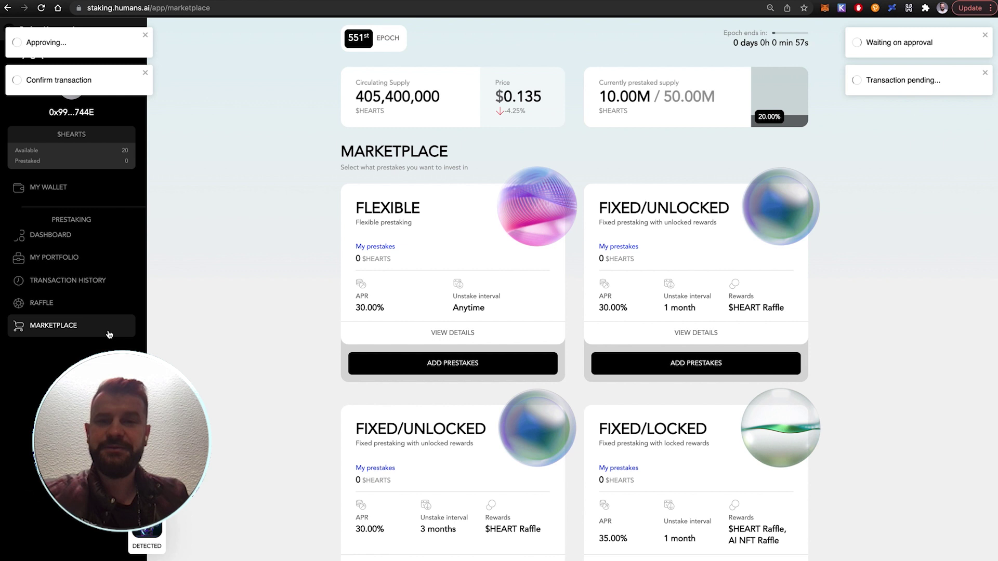
pyautogui.click(145, 35)
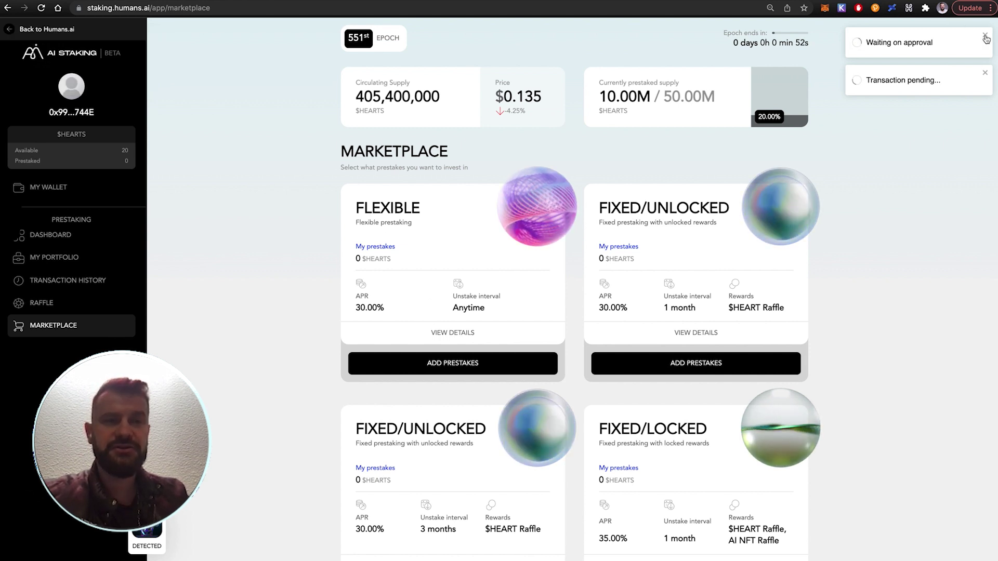
pyautogui.click(984, 35)
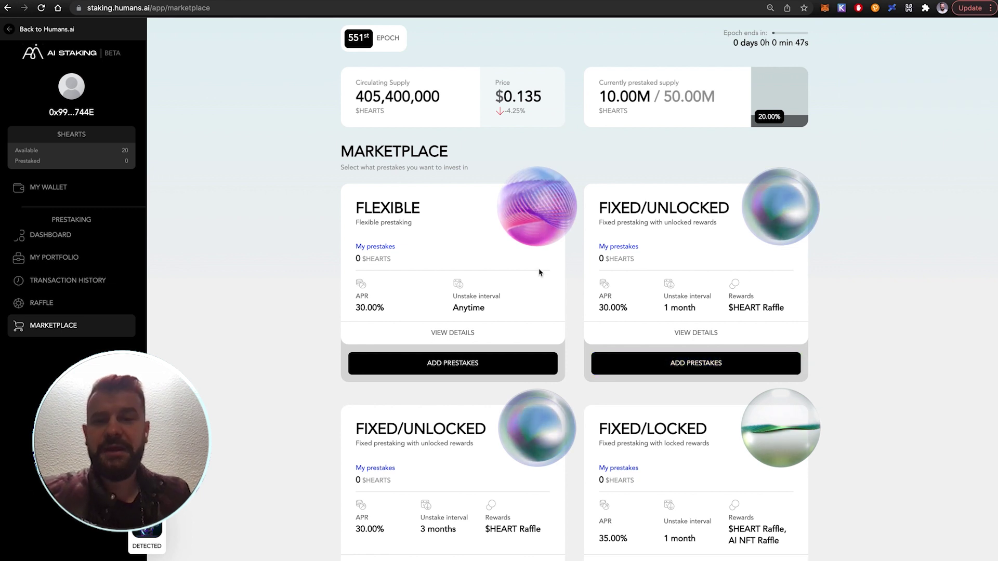
# Prestake 2 HEARTS in the Flexible program and check its 2 HEARTS total
pyautogui.scroll(-1, 540, 275)
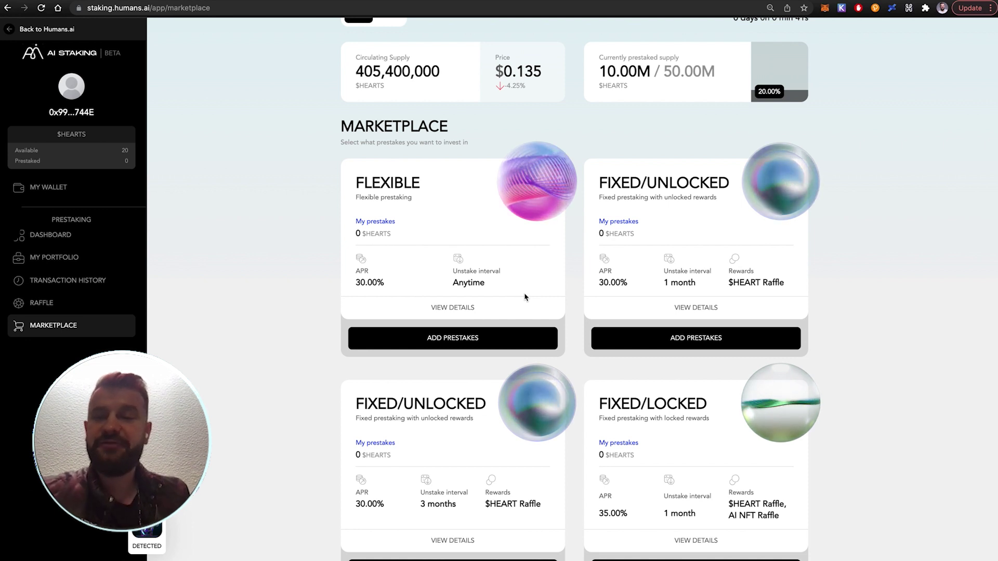
pyautogui.click(483, 338)
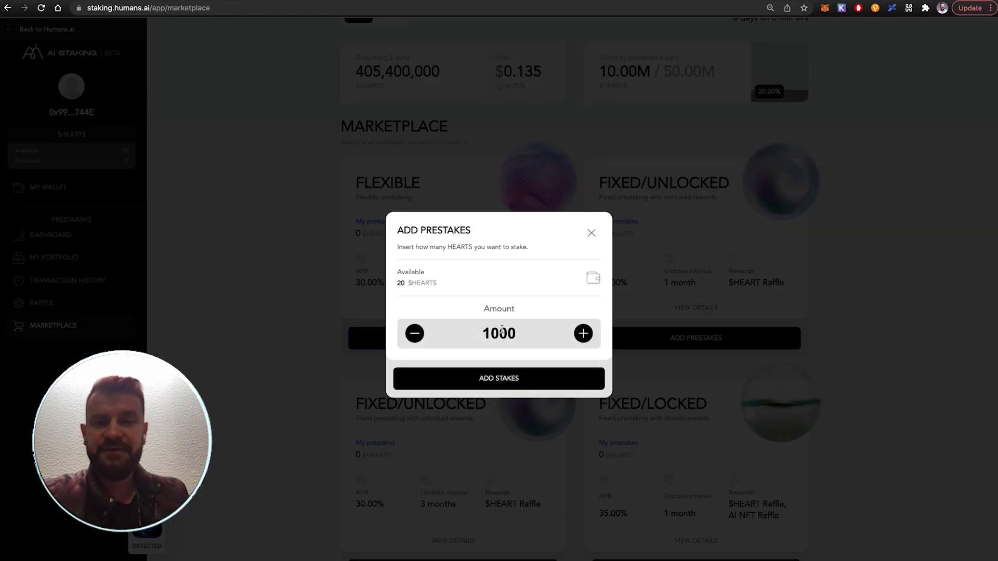
pyautogui.moveTo(490, 333); pyautogui.dragTo(516, 333)
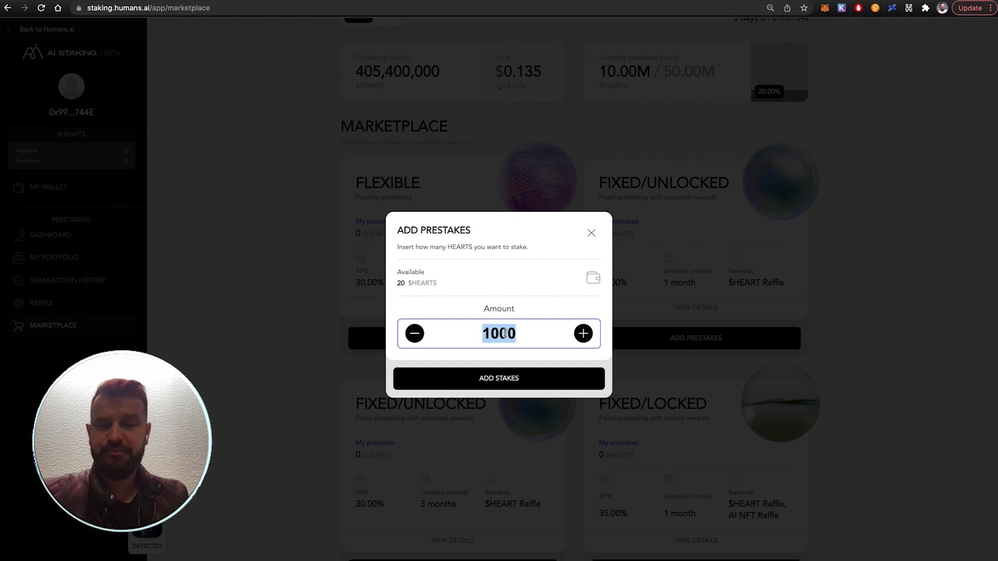
pyautogui.write('2')
pyautogui.click(519, 370)
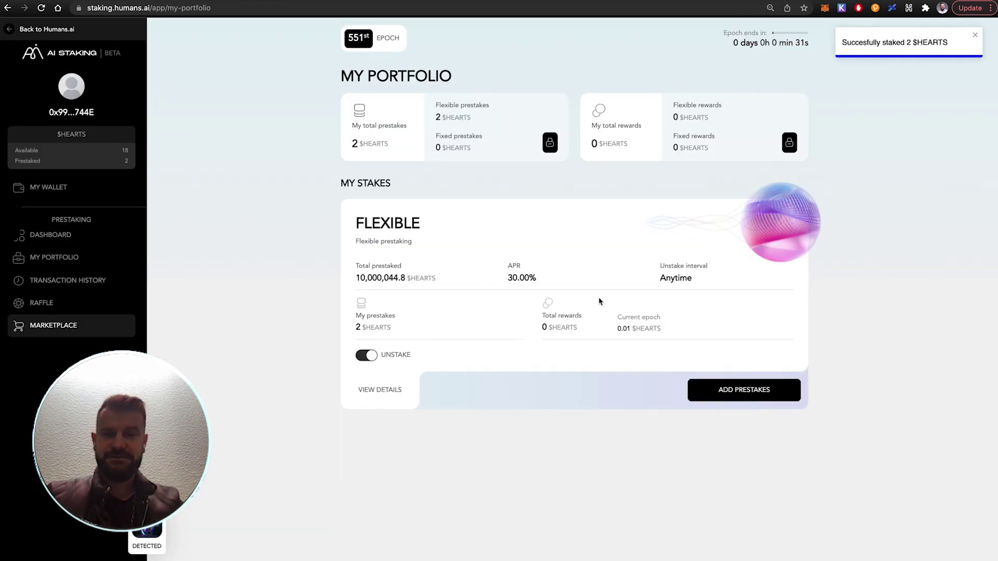
pyautogui.moveTo(433, 121); pyautogui.dragTo(472, 133)
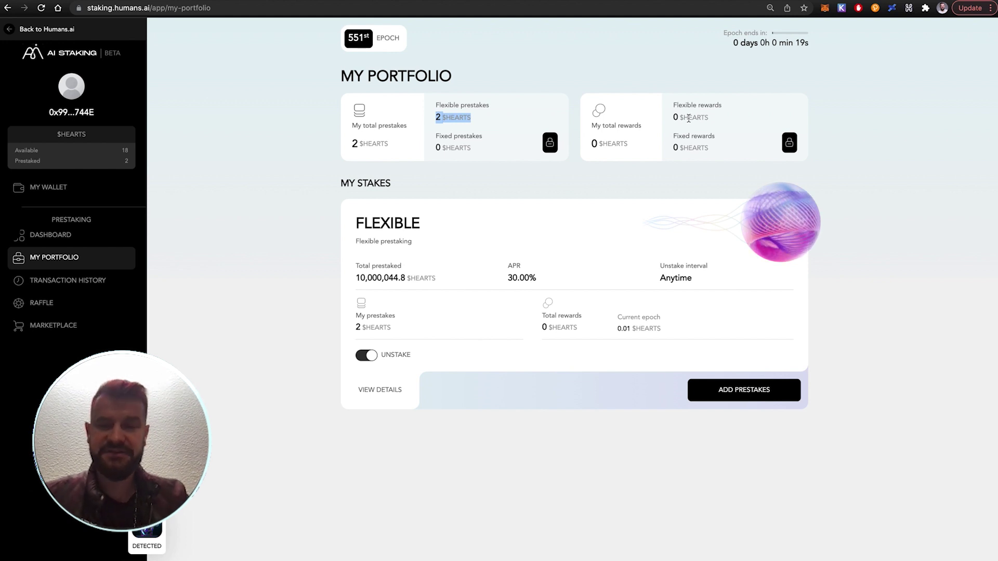
# Prestake 2 HEARTS in the one-month Fixed/Unlocked program, accepting the lock warning
pyautogui.click(66, 325)
pyautogui.scroll(-1, 772, 267)
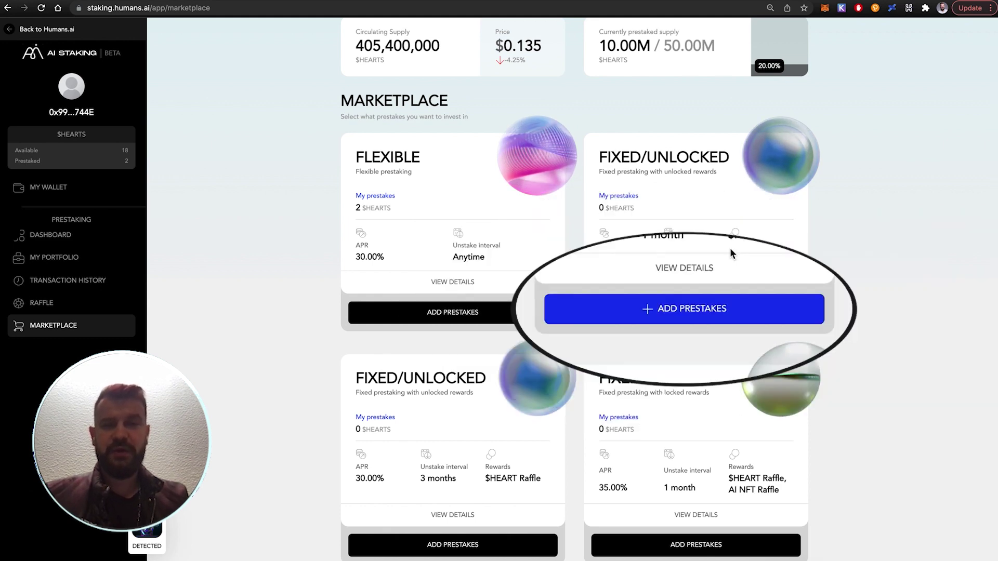
pyautogui.moveTo(729, 257); pyautogui.dragTo(754, 257)
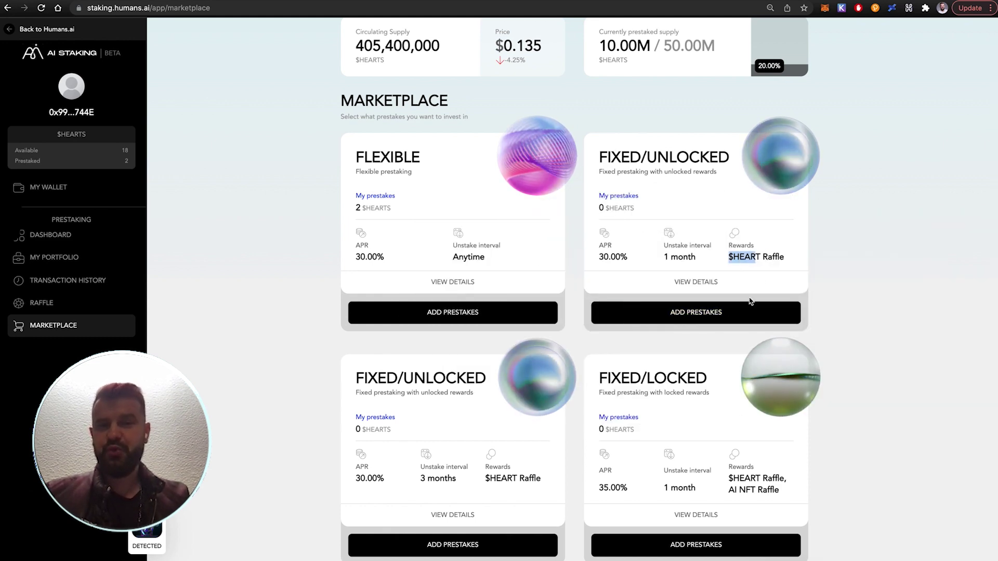
pyautogui.click(705, 312)
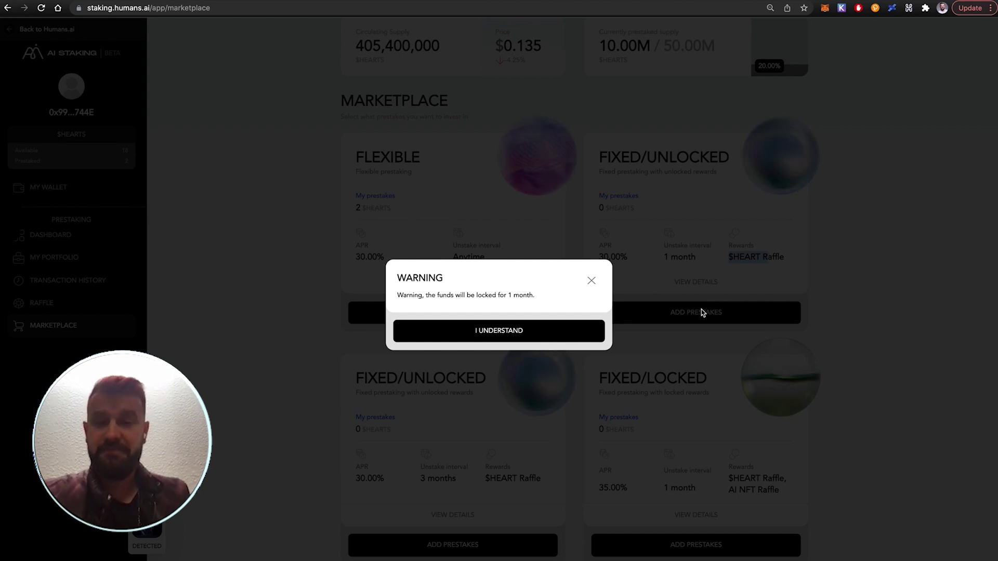
pyautogui.click(503, 333)
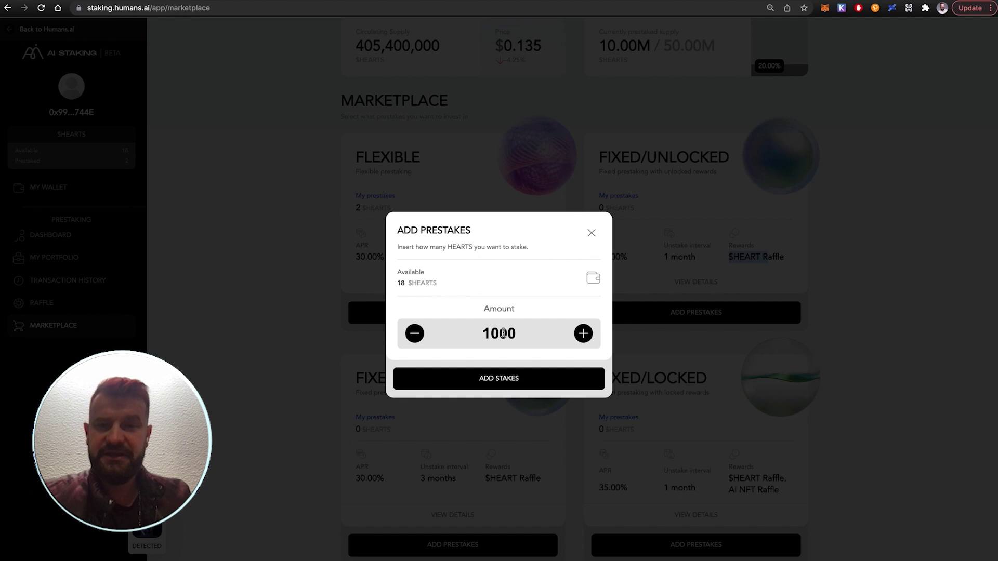
pyautogui.doubleClick(507, 332)
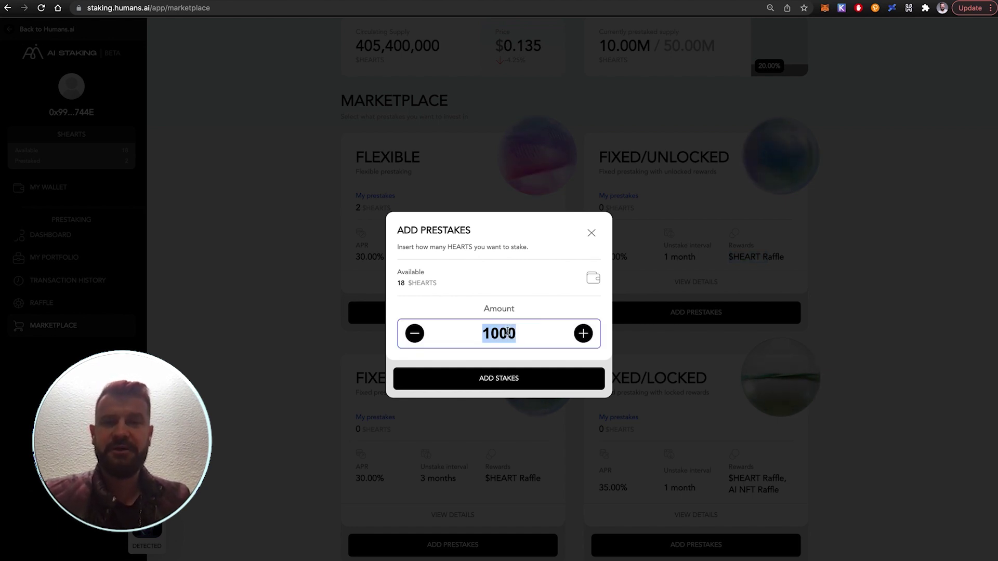
pyautogui.write('2')
pyautogui.click(502, 384)
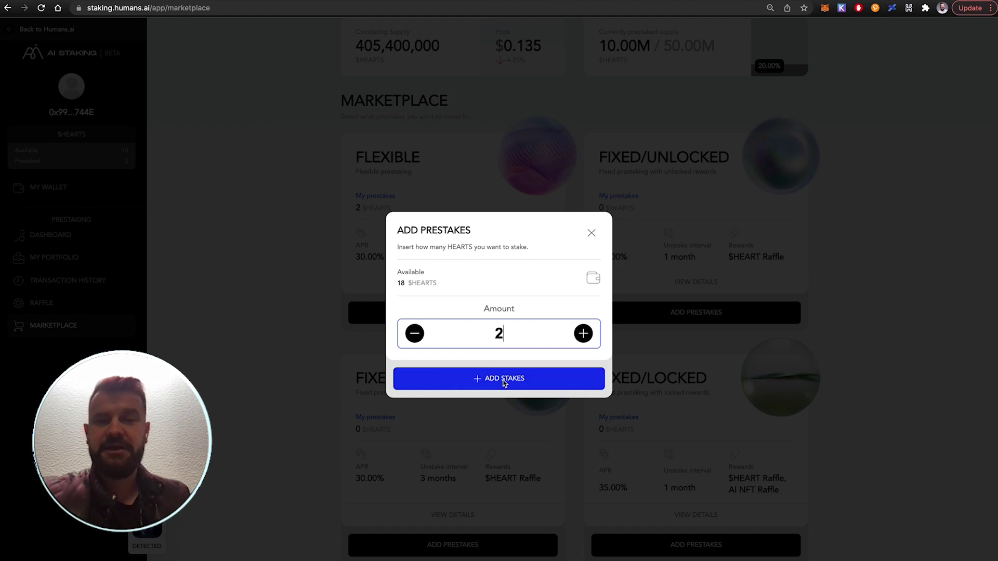
pyautogui.scroll(-1, 546, 338)
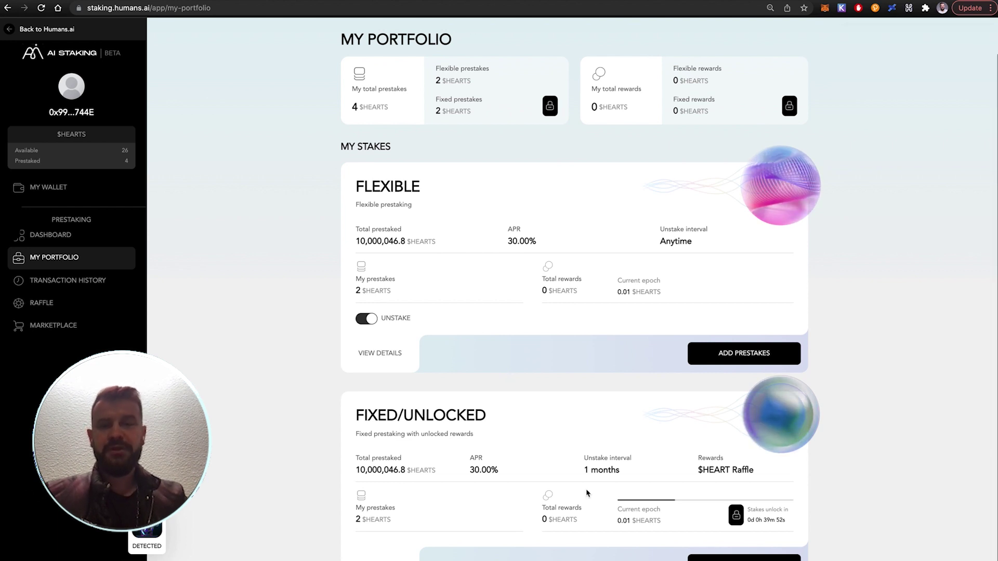
# Prestake 2 HEARTS in the one-month Fixed/Locked program, accepting the lock warning
pyautogui.click(64, 326)
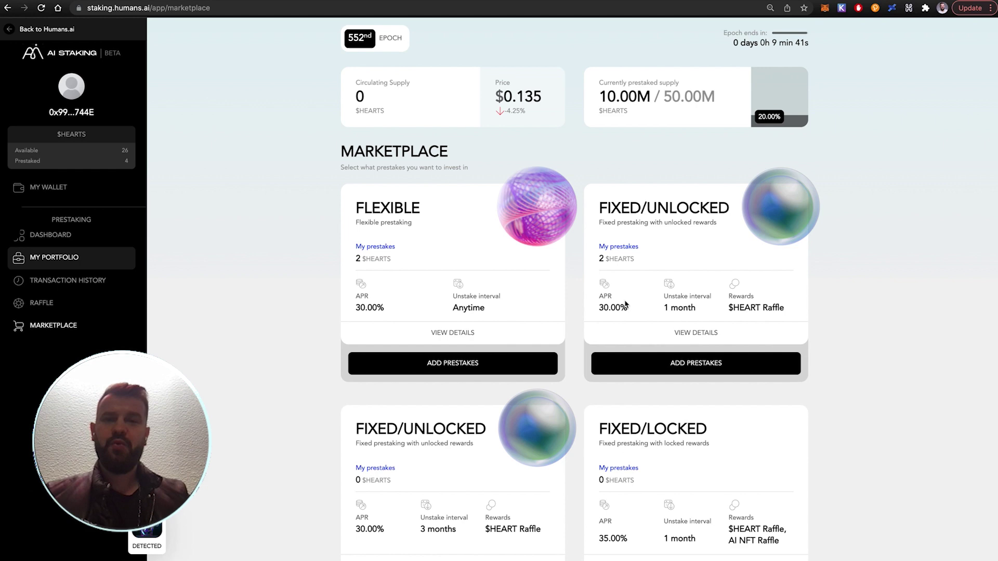
pyautogui.scroll(-1, 666, 301)
pyautogui.scroll(-2, 669, 298)
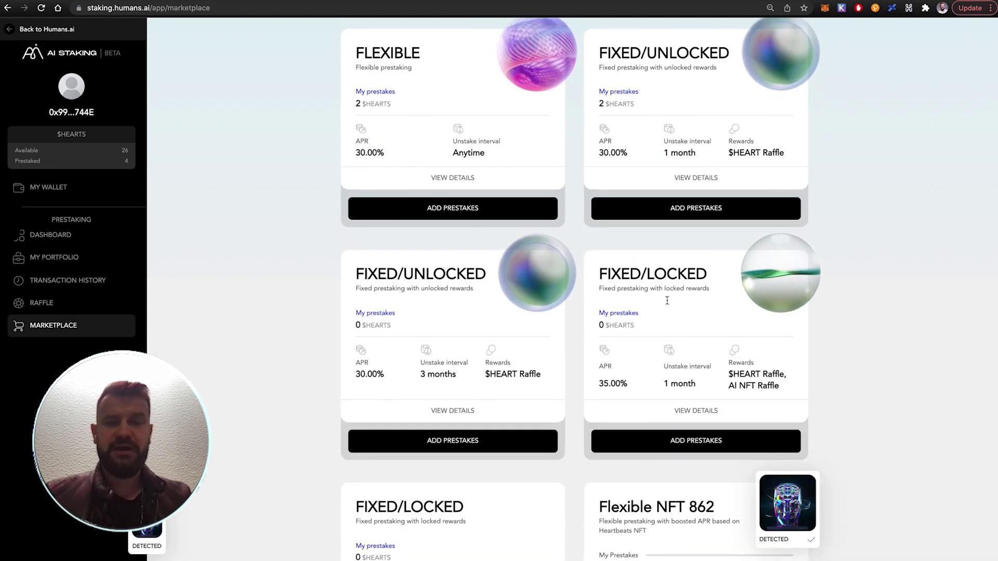
pyautogui.scroll(-2, 675, 354)
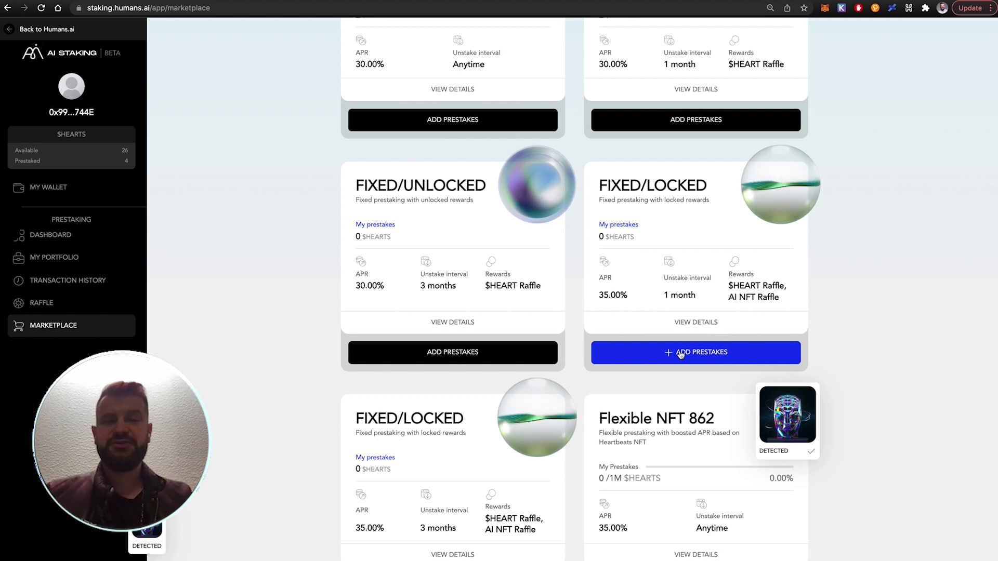
pyautogui.click(679, 353)
pyautogui.click(491, 333)
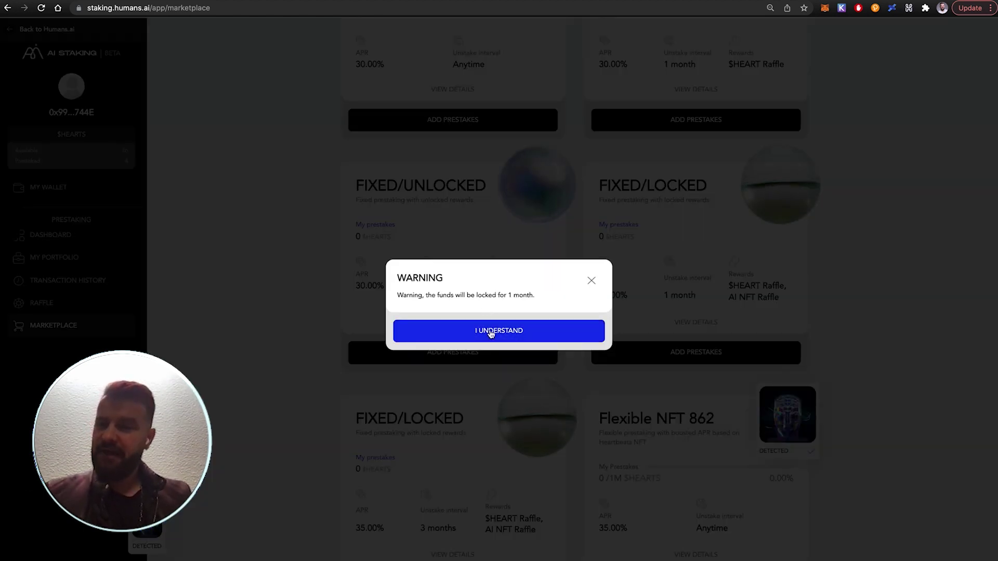
pyautogui.click(489, 330)
pyautogui.doubleClick(491, 330)
pyautogui.write('2')
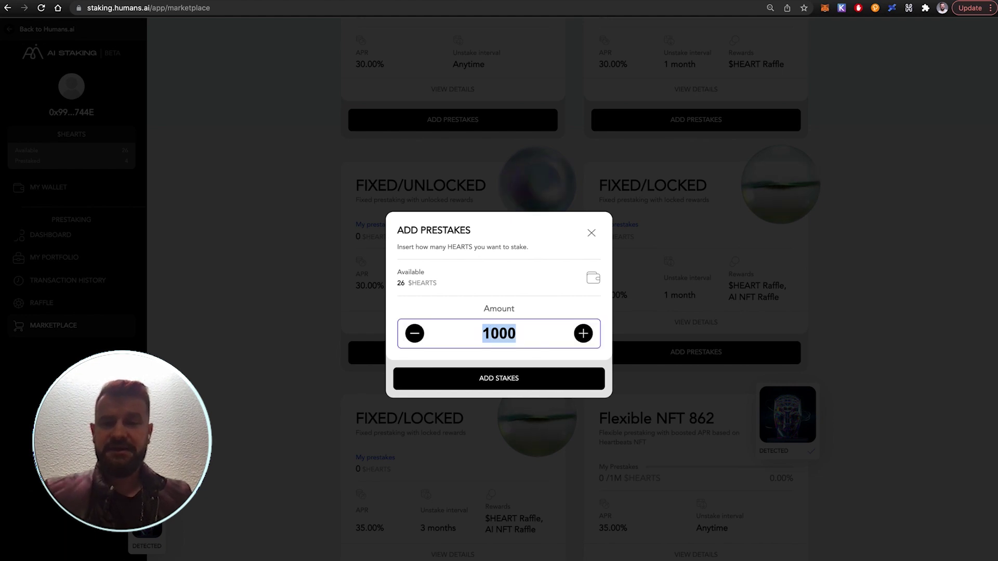
pyautogui.click(513, 379)
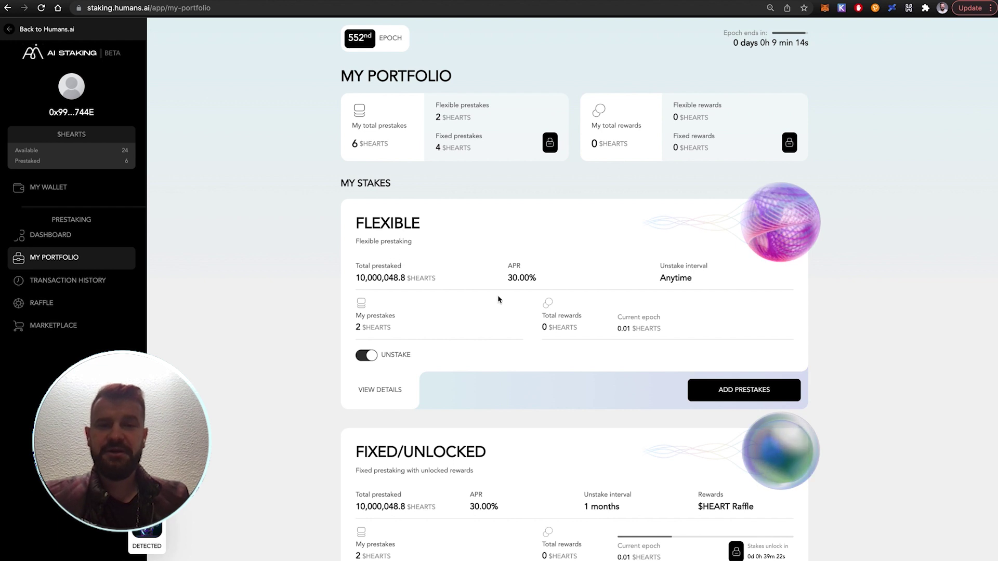
# Review the portfolio's Fixed/Locked card showing 35.00% APR
pyautogui.scroll(-1, 498, 300)
pyautogui.scroll(-1, 496, 300)
pyautogui.scroll(-1, 494, 301)
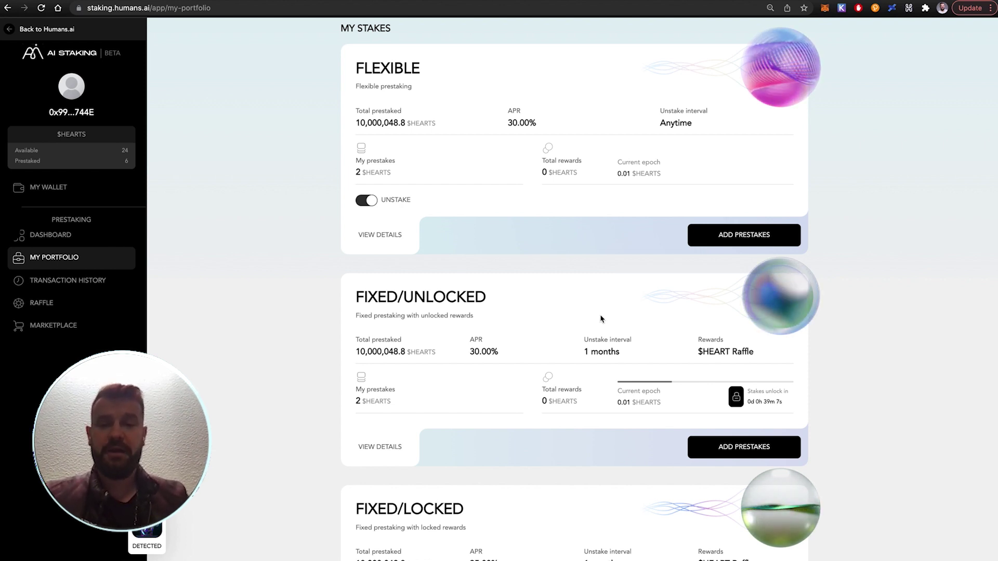
pyautogui.scroll(-2, 602, 318)
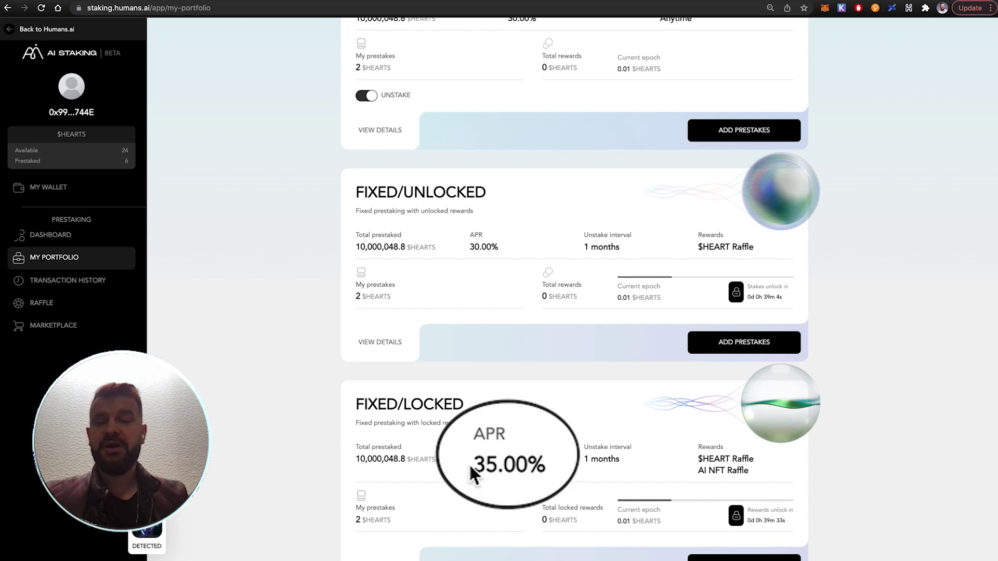
pyautogui.doubleClick(504, 461)
pyautogui.click(505, 462)
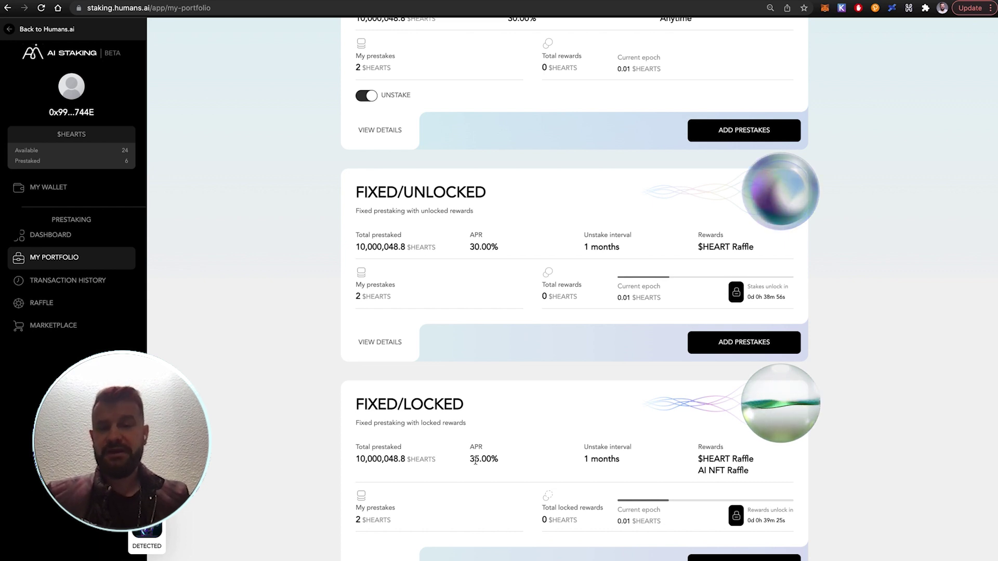
pyautogui.scroll(1, 555, 444)
pyautogui.scroll(2, 554, 441)
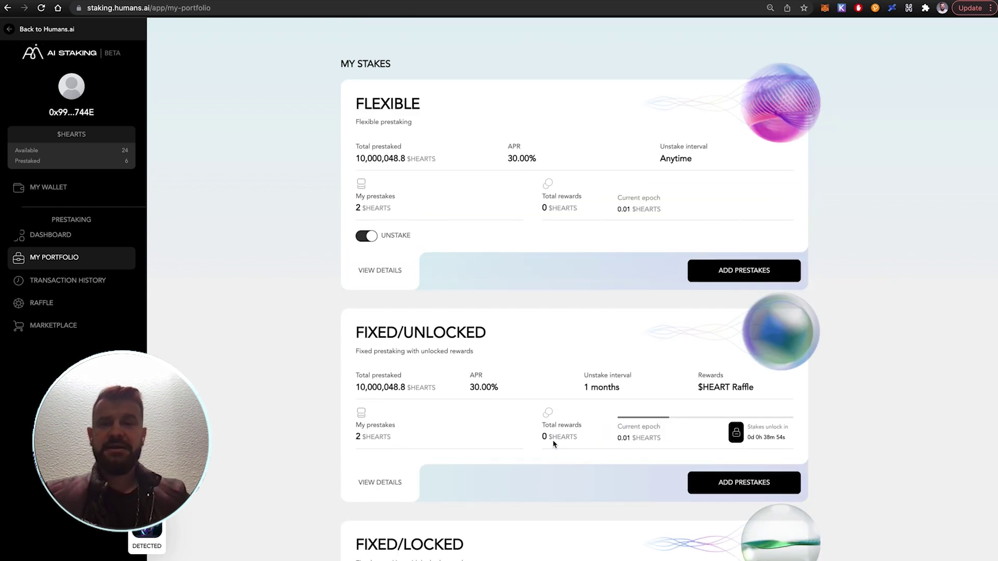
# Open the Flexible prestake details and preview earnings with the stake slider
pyautogui.click(379, 277)
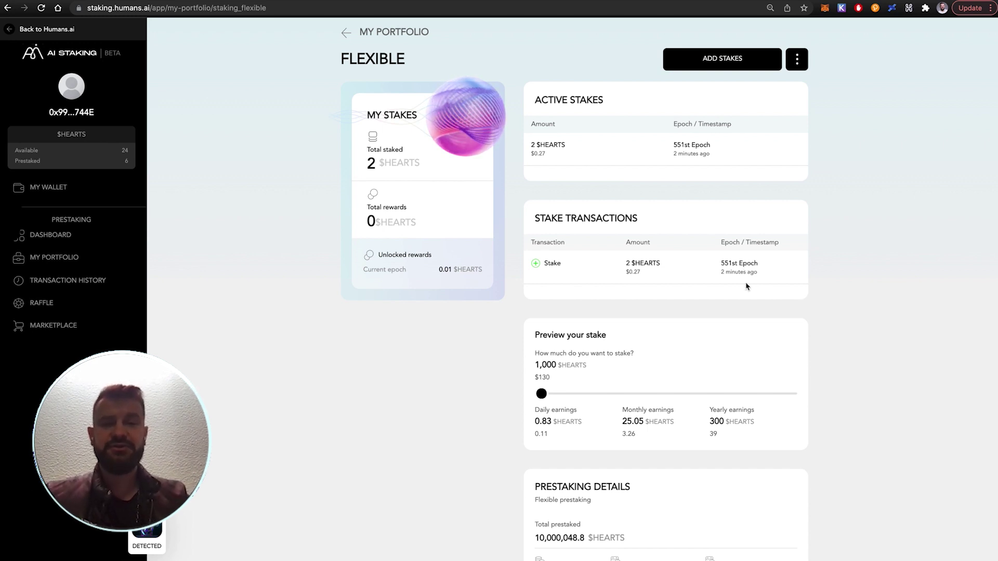
pyautogui.scroll(-1, 747, 317)
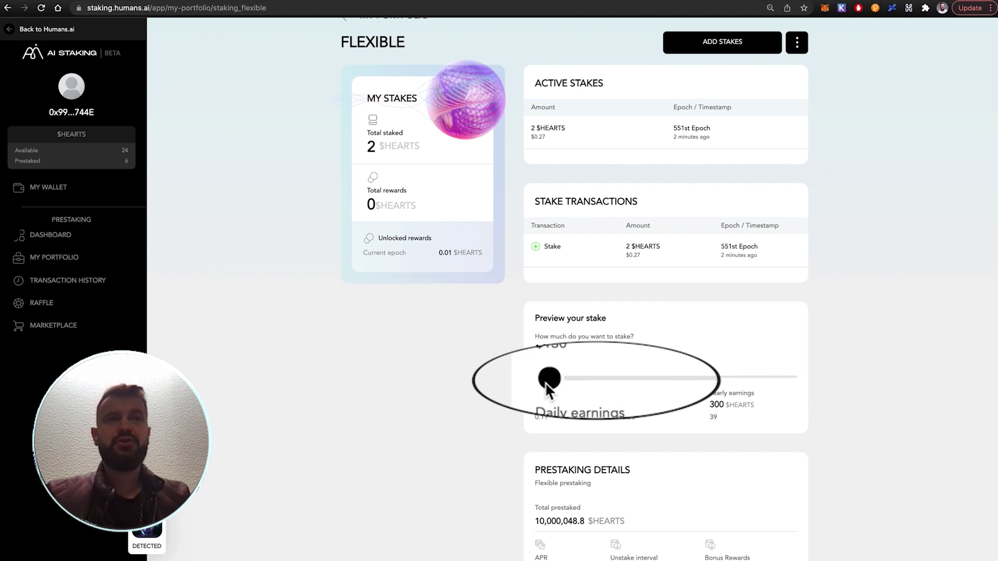
pyautogui.moveTo(538, 378)
pyautogui.mouseDown()
pyautogui.moveTo(587, 380)
pyautogui.moveTo(522, 384)
pyautogui.mouseUp()
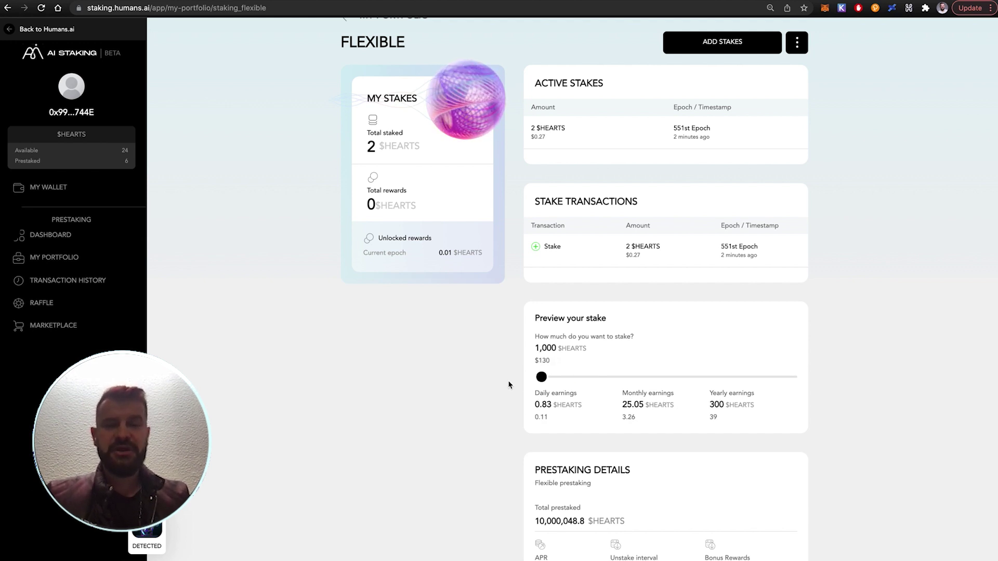
pyautogui.scroll(-1, 665, 346)
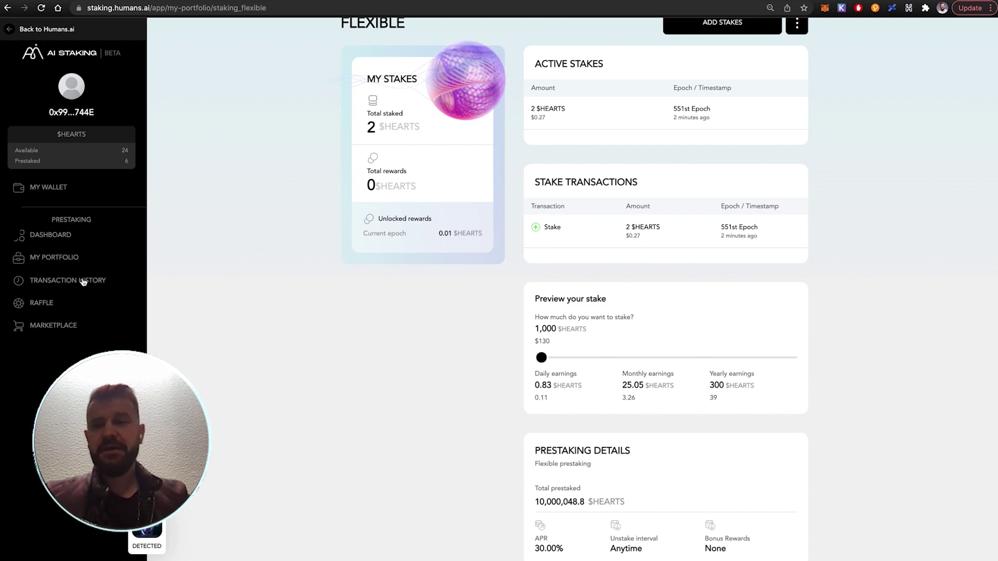
# Check the Fixed/Unlocked prestake details showing zero total rewards, then return to the portfolio
pyautogui.click(170, 272)
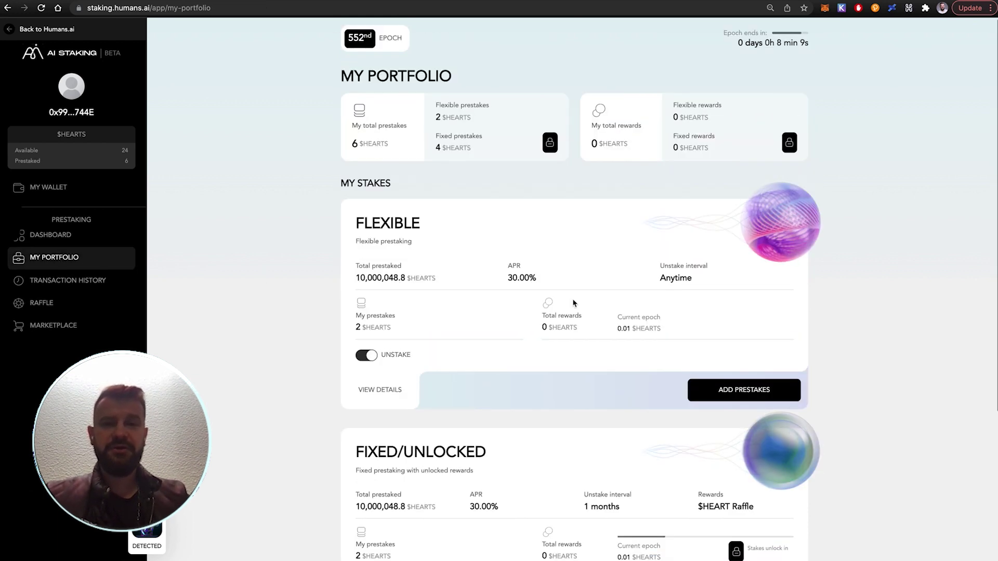
pyautogui.scroll(-3, 575, 300)
pyautogui.scroll(-2, 574, 304)
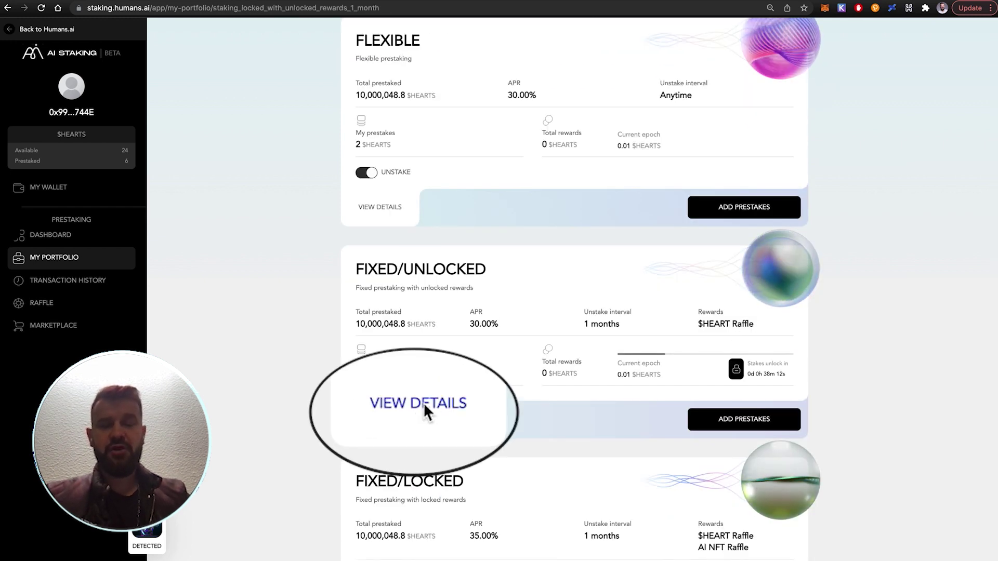
pyautogui.click(382, 419)
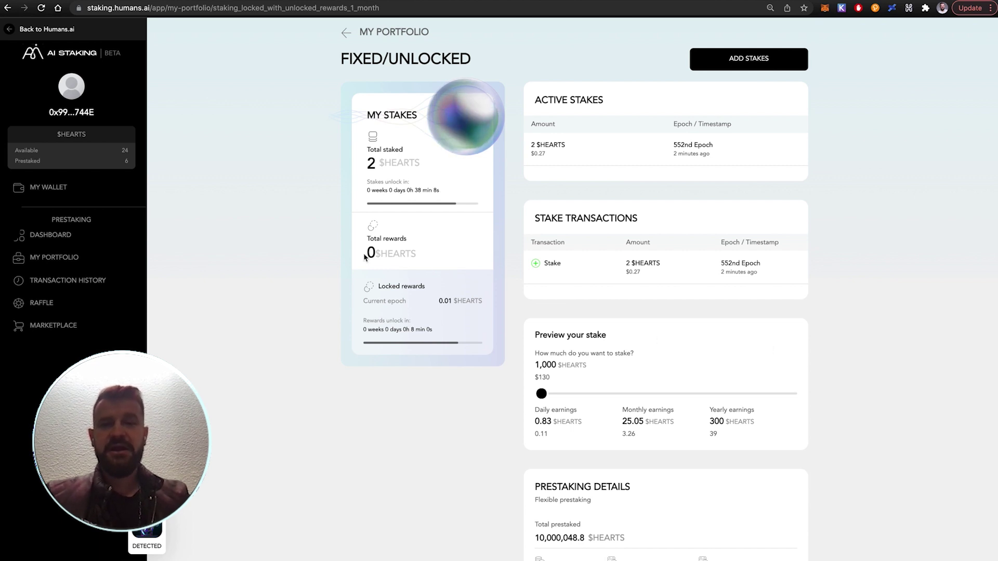
pyautogui.moveTo(366, 253); pyautogui.dragTo(421, 254)
pyautogui.click(448, 278)
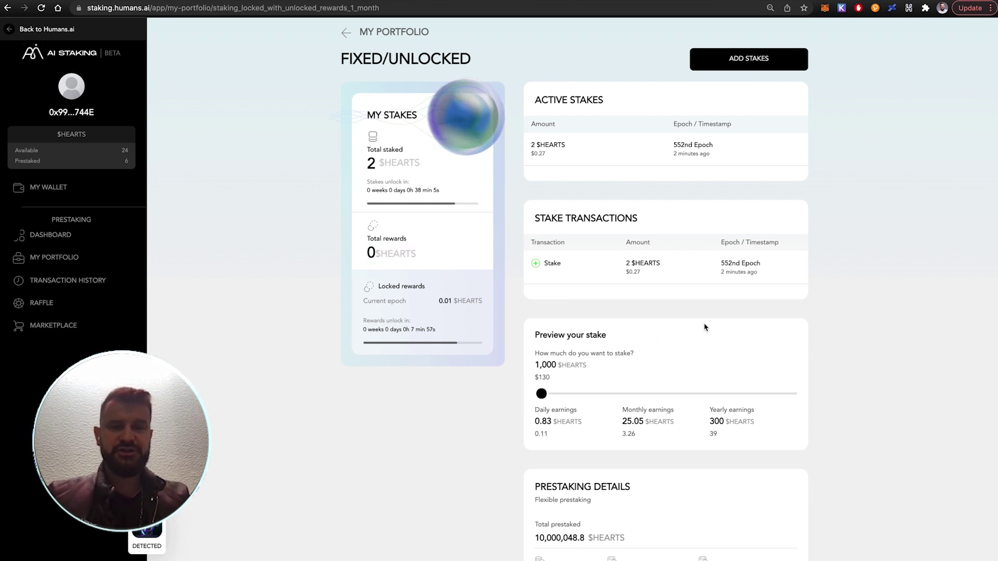
pyautogui.scroll(-1, 704, 327)
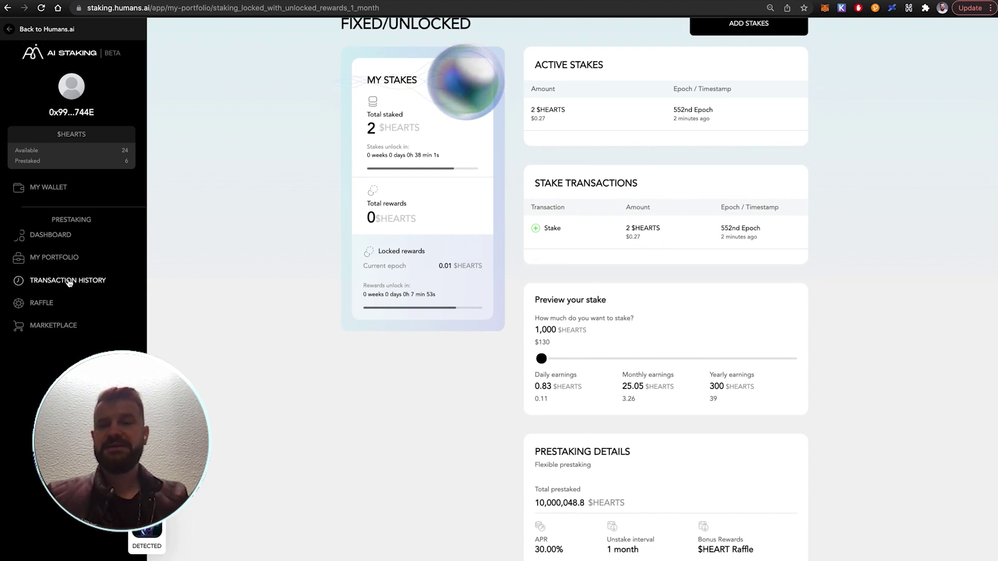
pyautogui.click(61, 263)
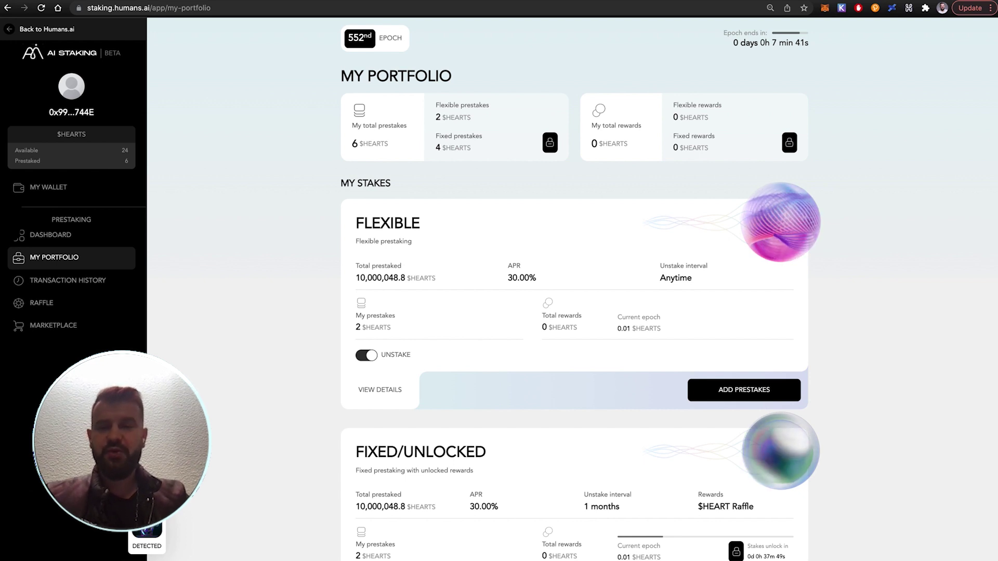
# Prestake 2 HEARTS in Flexible NFT 862, accepting the NFT holding warning
pyautogui.click(52, 326)
pyautogui.scroll(-1, 622, 333)
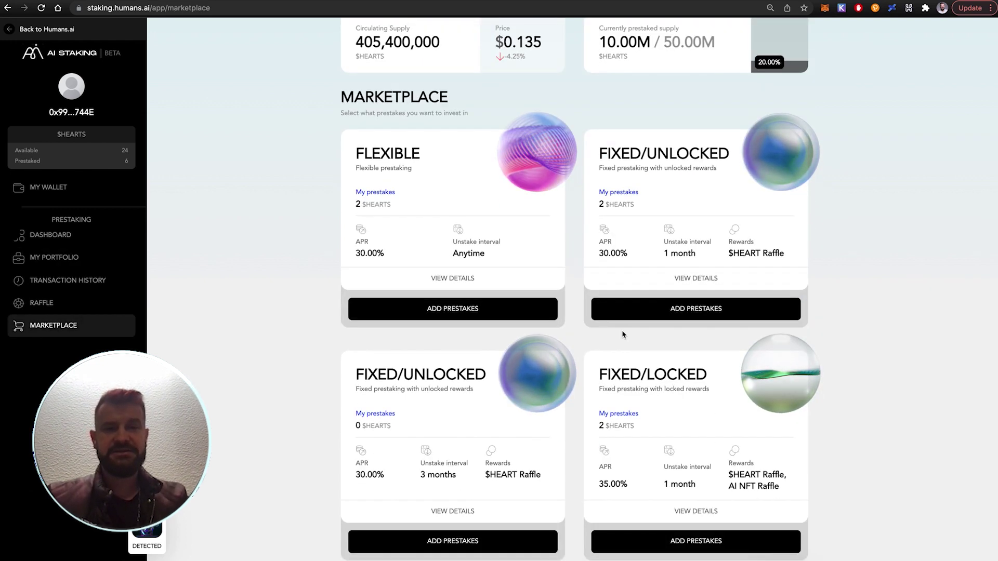
pyautogui.scroll(-3, 622, 331)
pyautogui.scroll(-1, 621, 331)
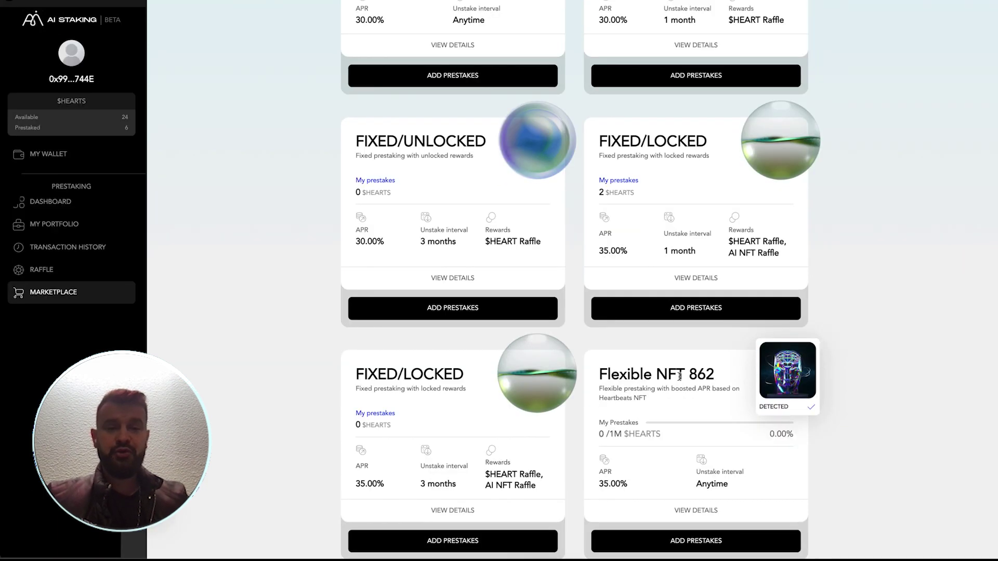
pyautogui.click(636, 481)
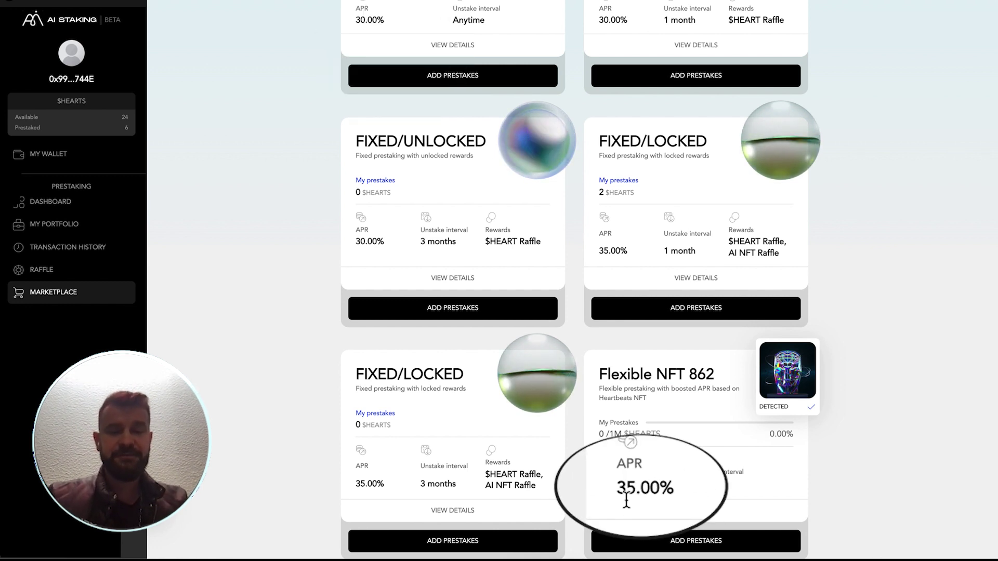
pyautogui.click(706, 543)
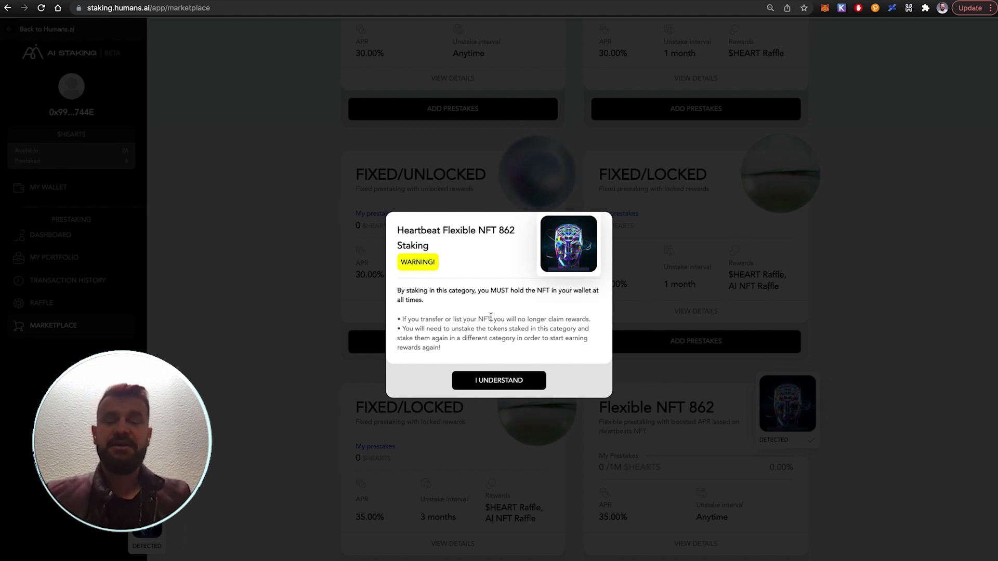
pyautogui.click(491, 382)
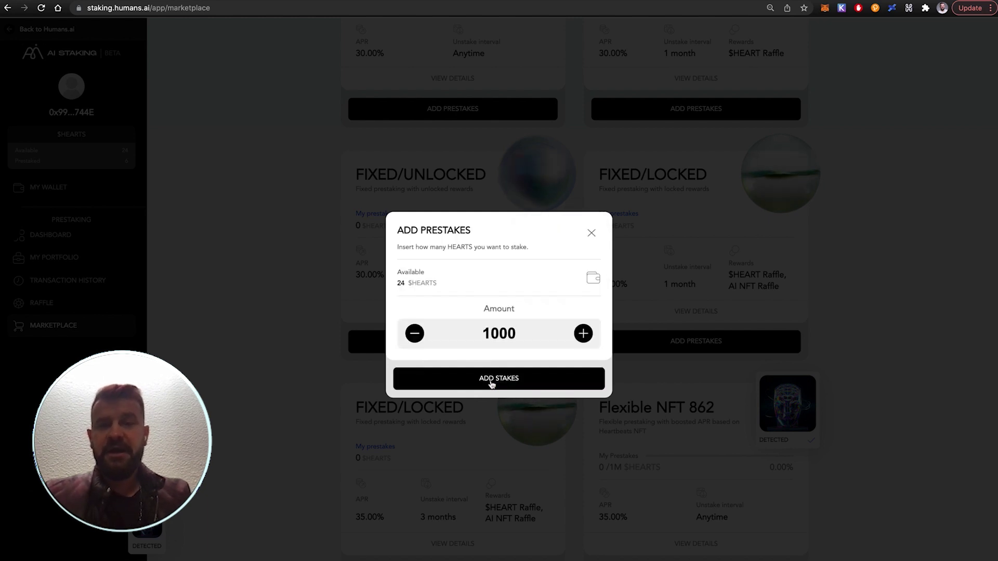
pyautogui.doubleClick(500, 331)
pyautogui.write('2')
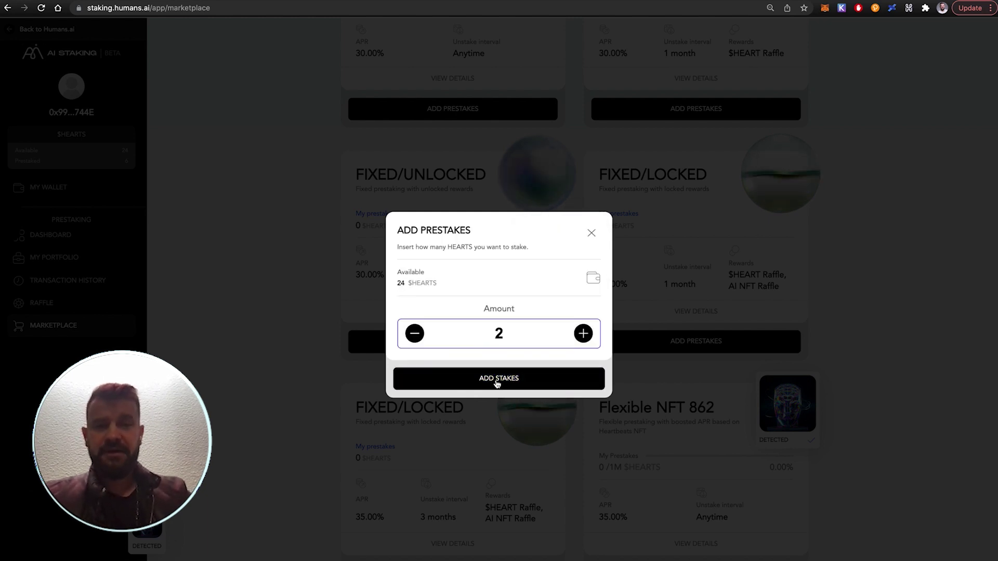
pyautogui.click(497, 385)
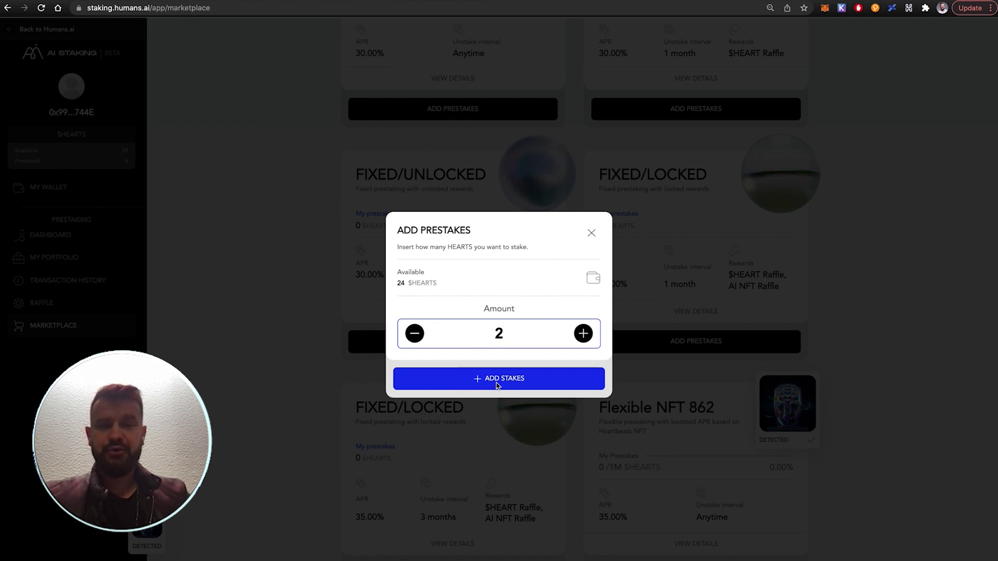
pyautogui.click(496, 385)
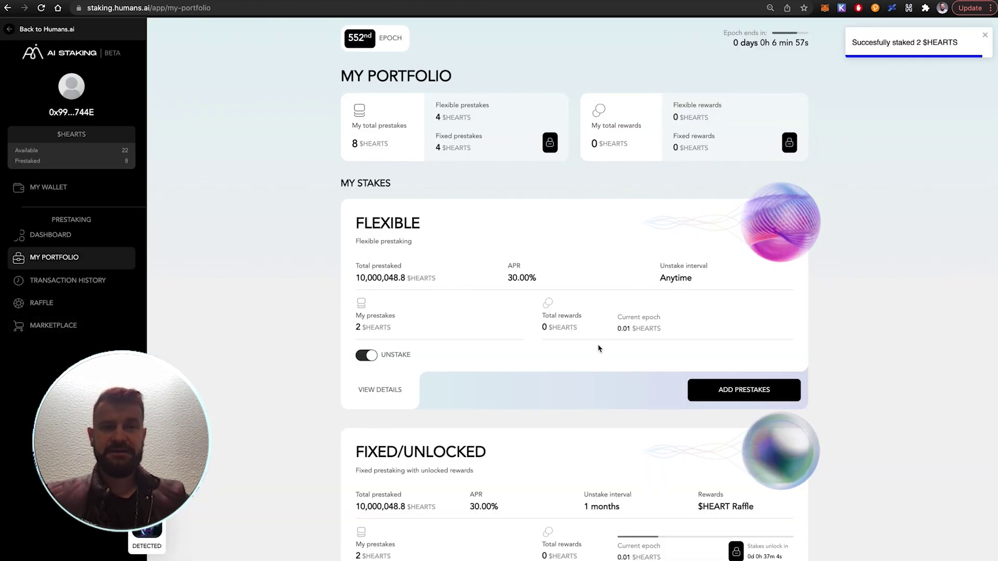
# Inspect the latest 10 HEARTS deposit row in the My Wallet transaction history
pyautogui.click(103, 176)
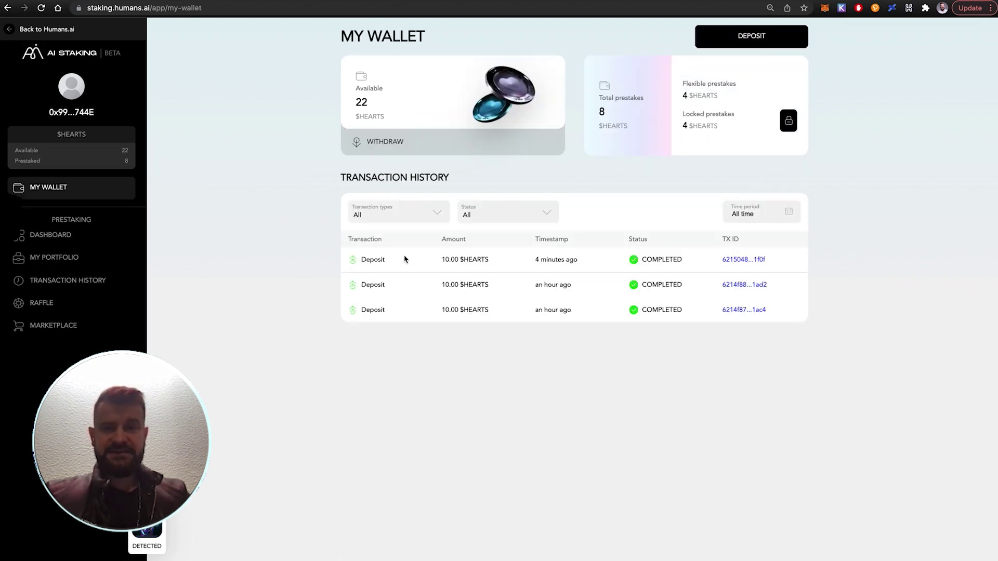
pyautogui.moveTo(440, 259); pyautogui.dragTo(567, 261)
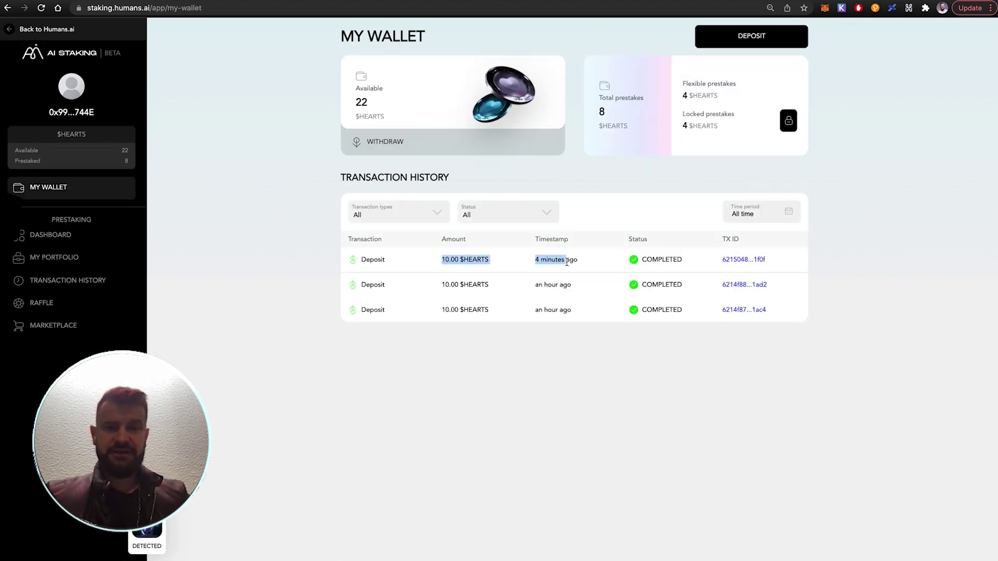
pyautogui.click(566, 261)
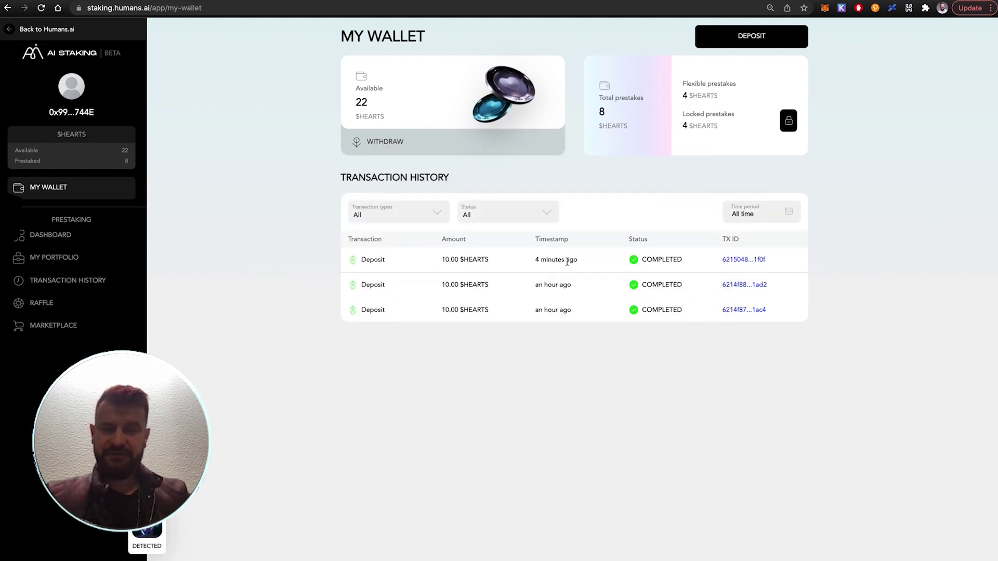
pyautogui.moveTo(430, 259); pyautogui.dragTo(549, 258)
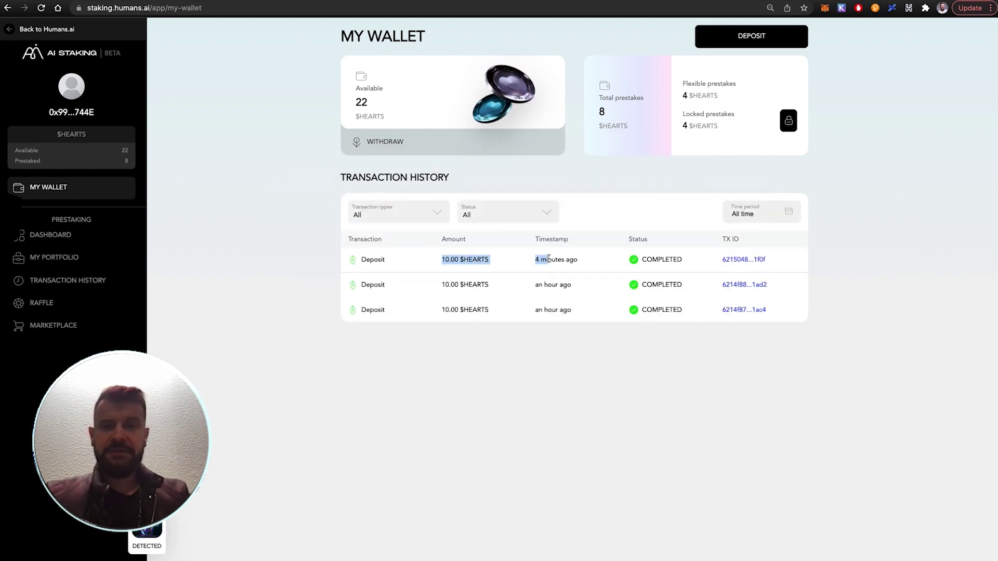
pyautogui.click(548, 258)
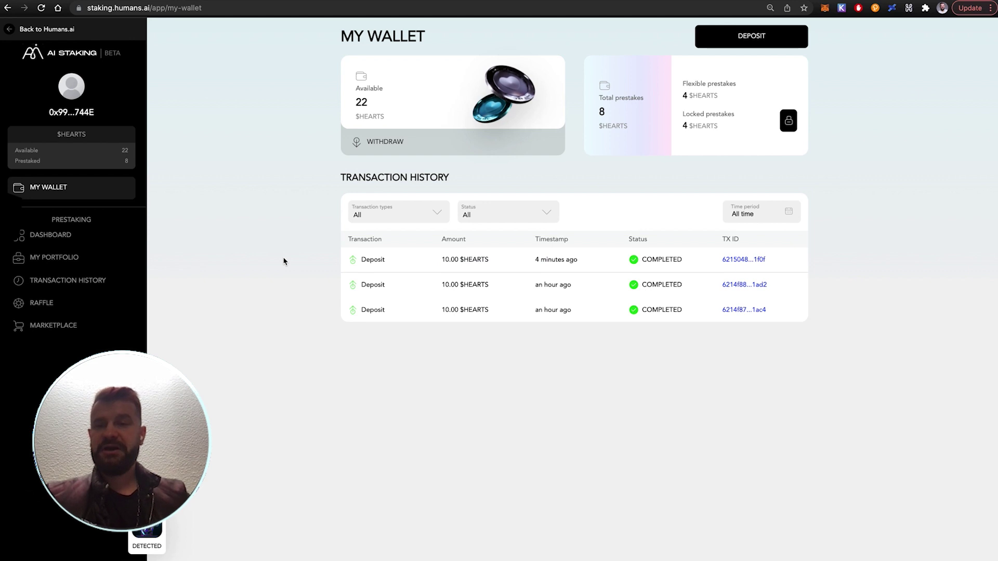
# Review the transaction history's 2 $HEARTS stake rows, highlighting the Flexible stake and Flexible NFT 862
pyautogui.click(51, 282)
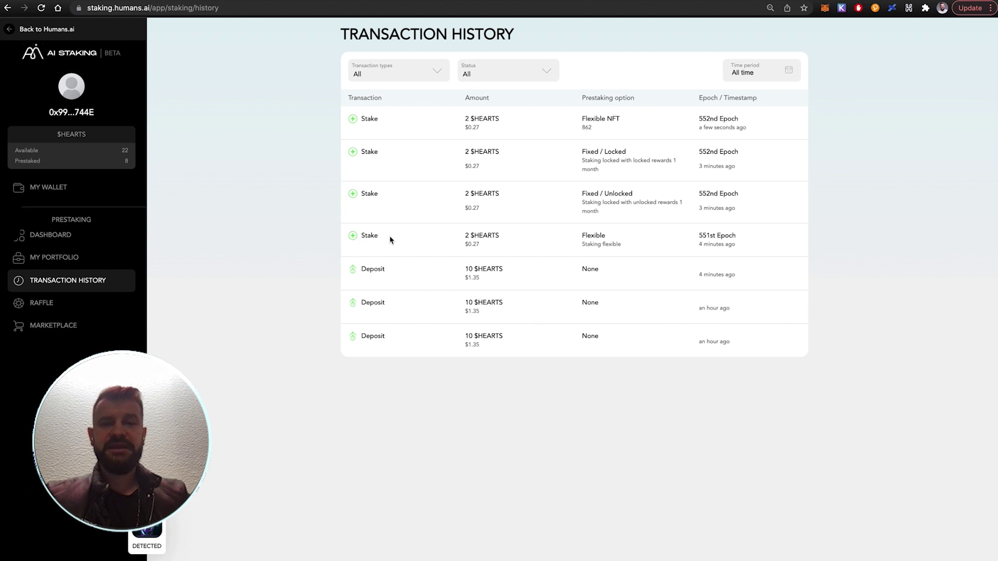
pyautogui.moveTo(390, 240)
pyautogui.mouseDown()
pyautogui.moveTo(584, 235)
pyautogui.moveTo(691, 245)
pyautogui.mouseUp()
pyautogui.click(635, 237)
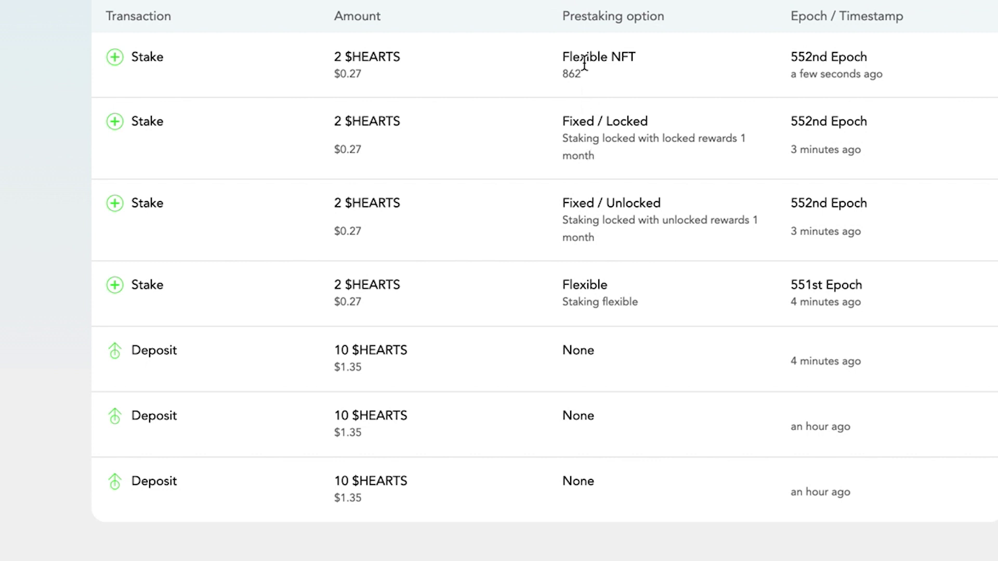
pyautogui.moveTo(562, 57); pyautogui.dragTo(657, 63)
pyautogui.doubleClick(571, 73)
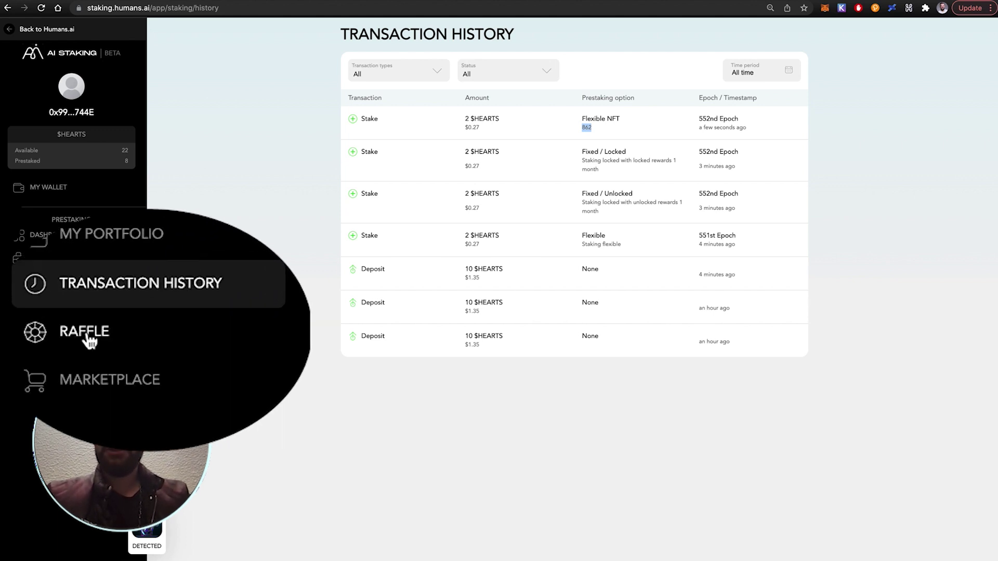
# View epoch 545 raffle results and prize tiers for the 5K–10K, 10K–50K, 50K–100K and 100K+ intervals
pyautogui.click(43, 307)
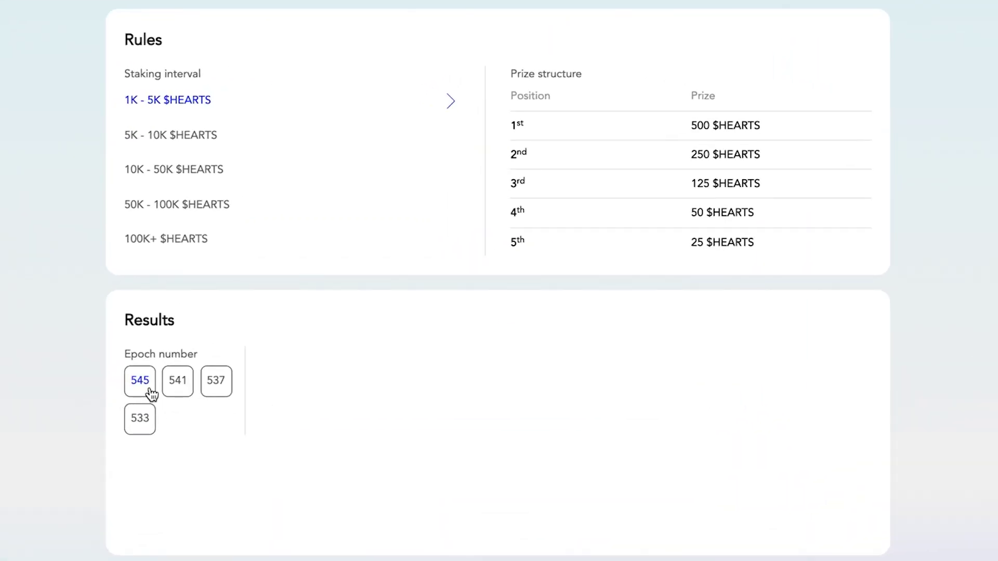
pyautogui.click(150, 393)
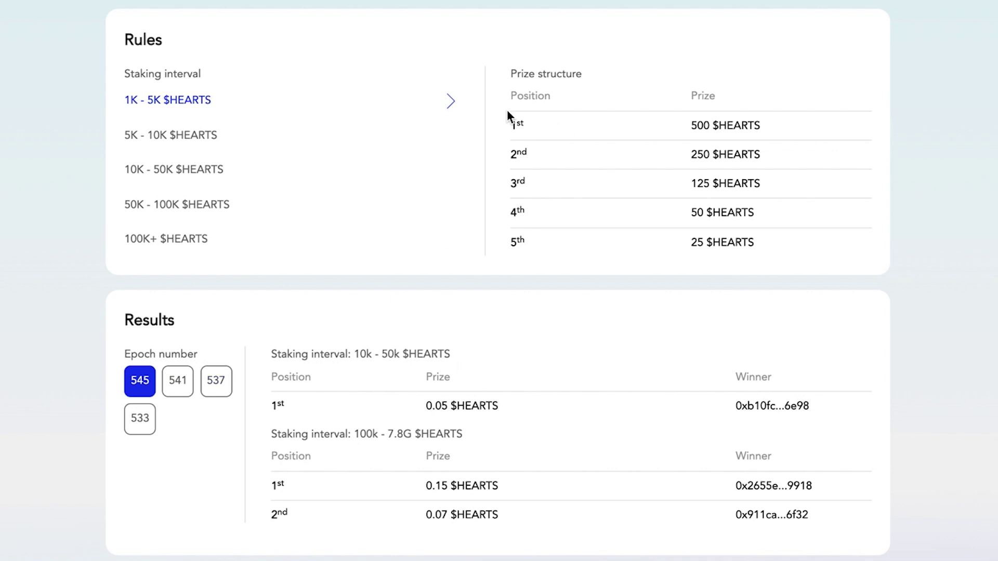
pyautogui.click(209, 139)
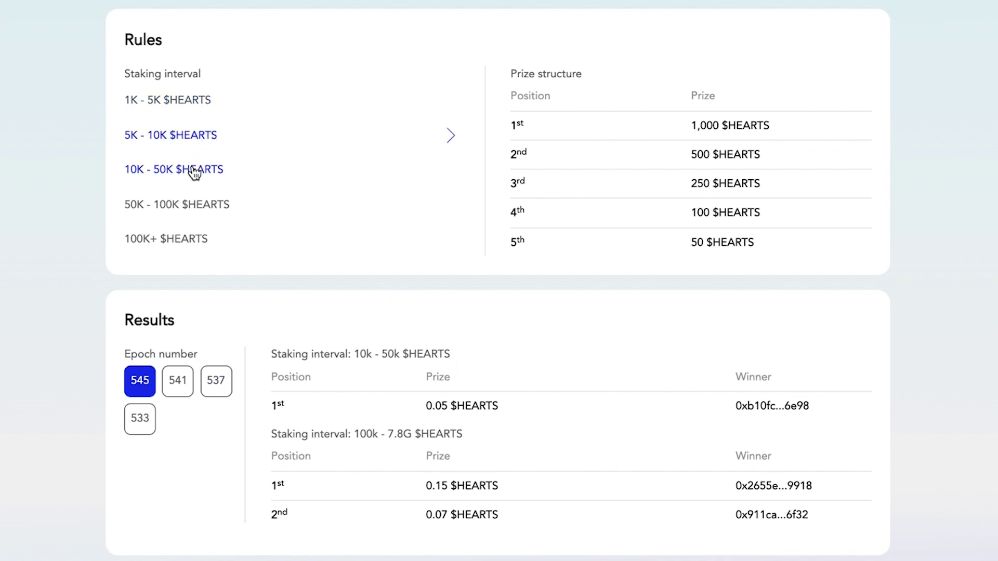
pyautogui.click(194, 173)
pyautogui.click(187, 213)
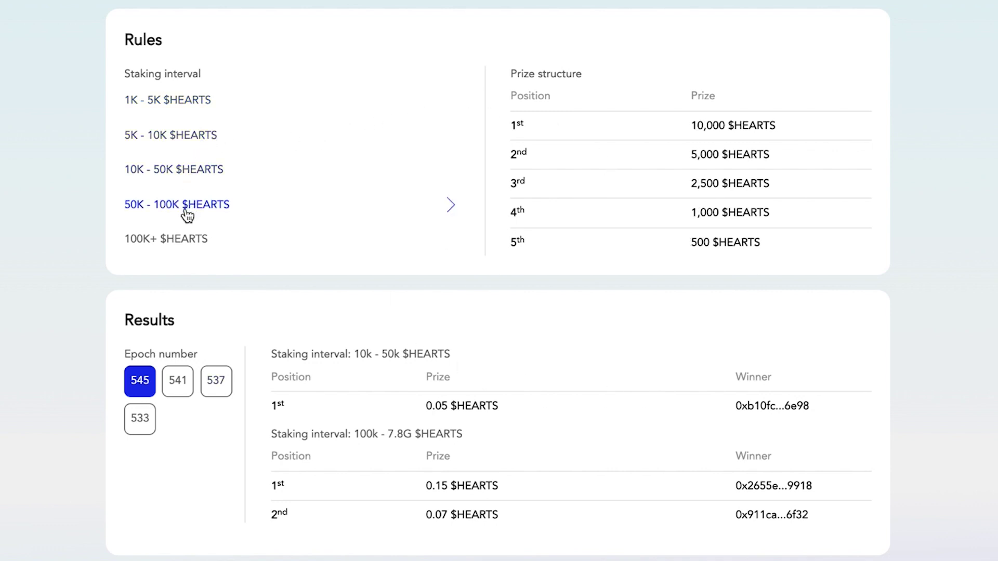
pyautogui.click(183, 241)
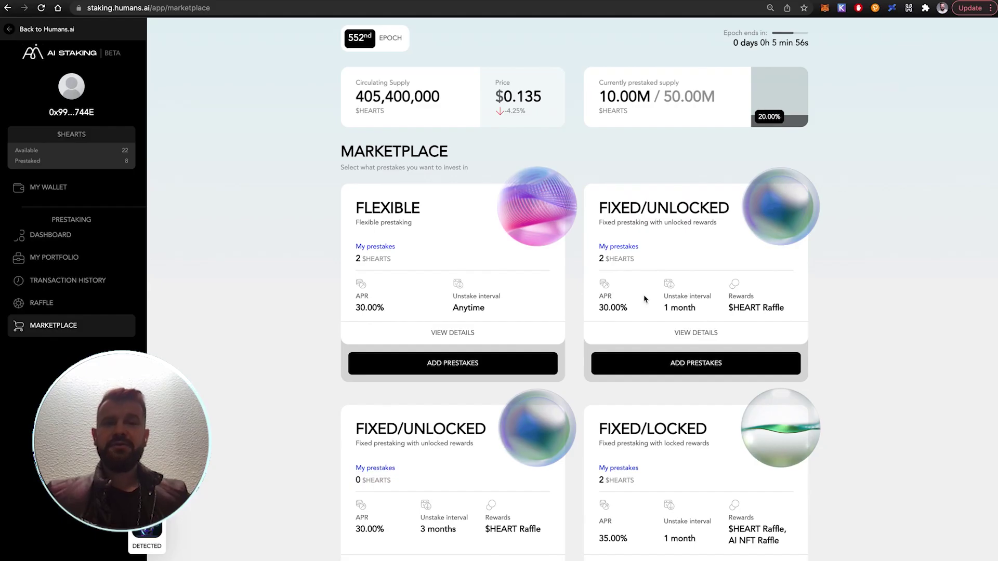
pyautogui.scroll(-1, 644, 299)
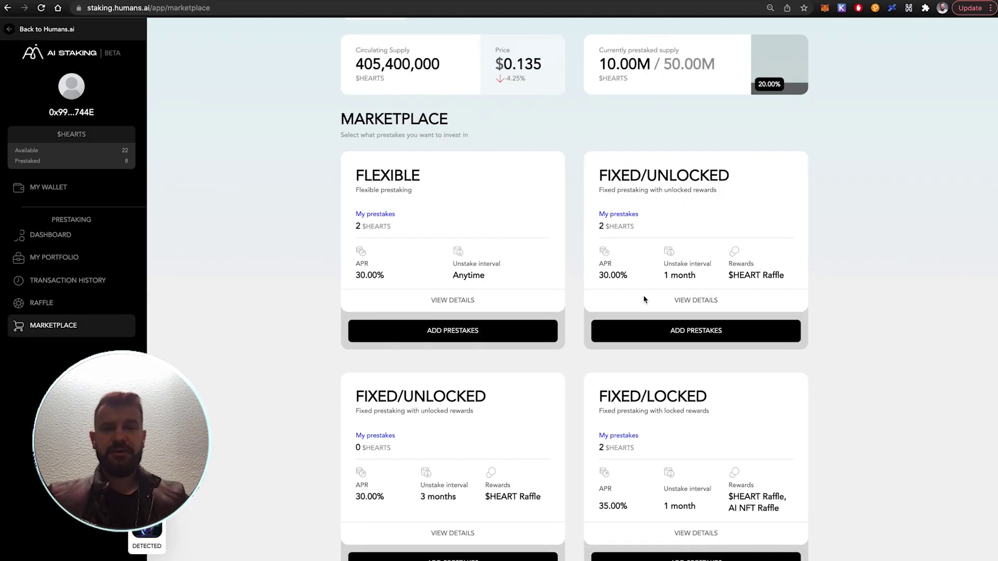
pyautogui.scroll(-2, 644, 300)
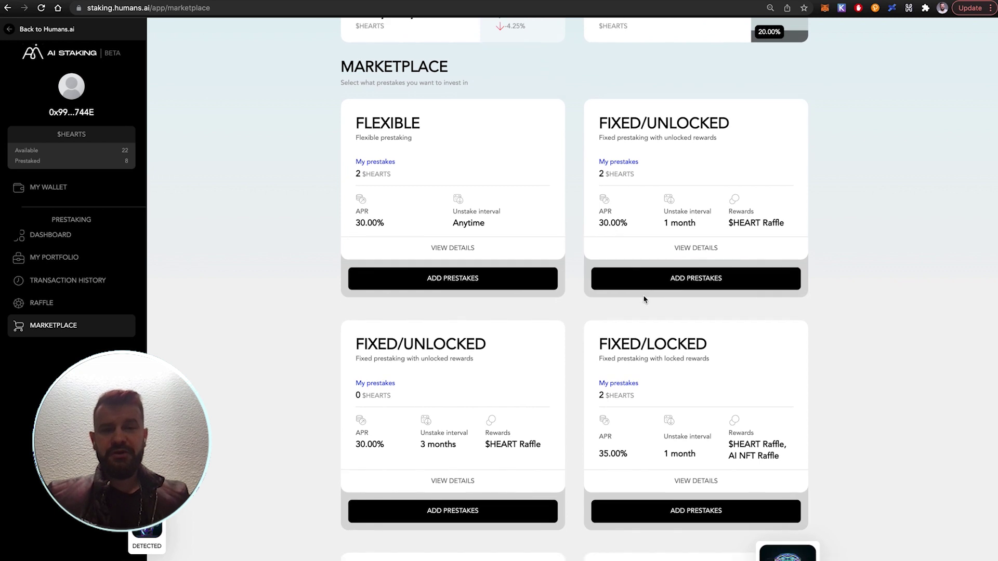
pyautogui.scroll(-2, 644, 299)
pyautogui.scroll(-3, 644, 299)
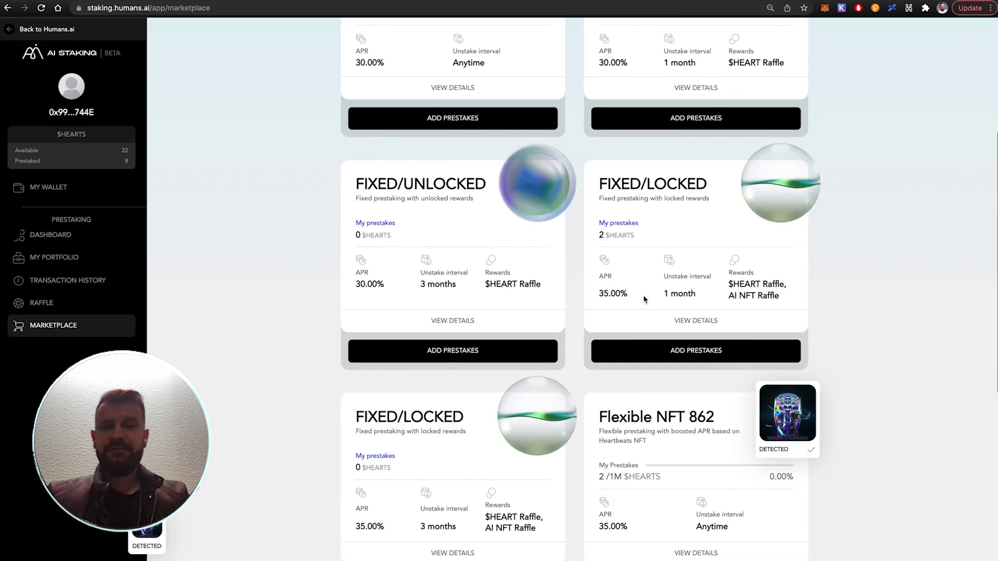